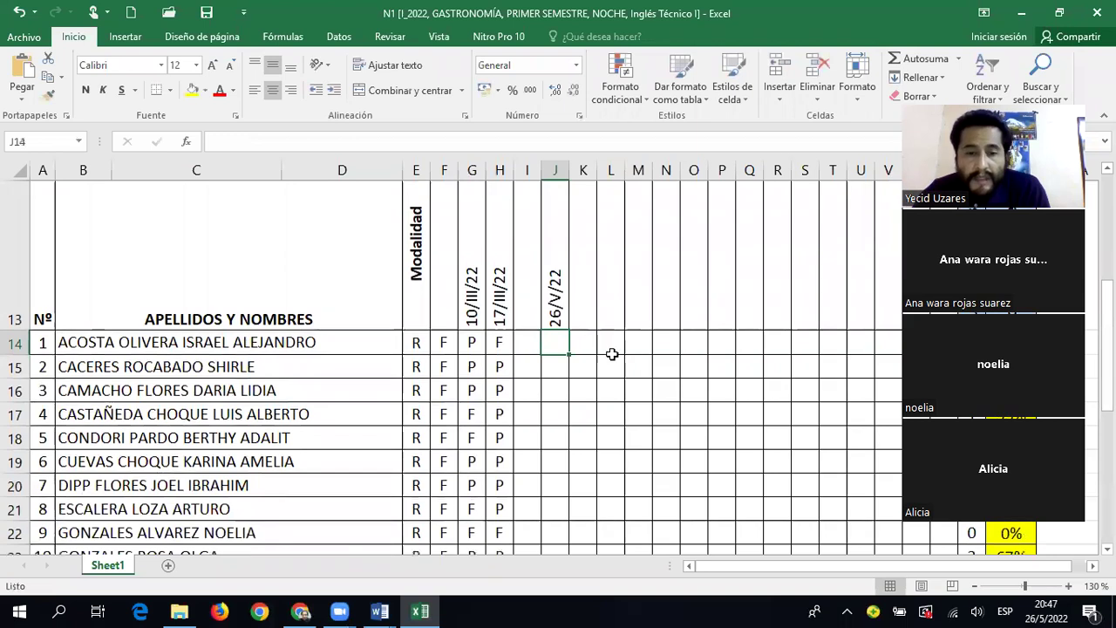
Mark students 1 to 4 as F in the 26/V/22 attendance column (J14:J17).
{"action": "scroll", "coordinate": [610, 352], "scroll_direction": "up", "scroll_amount": 1}
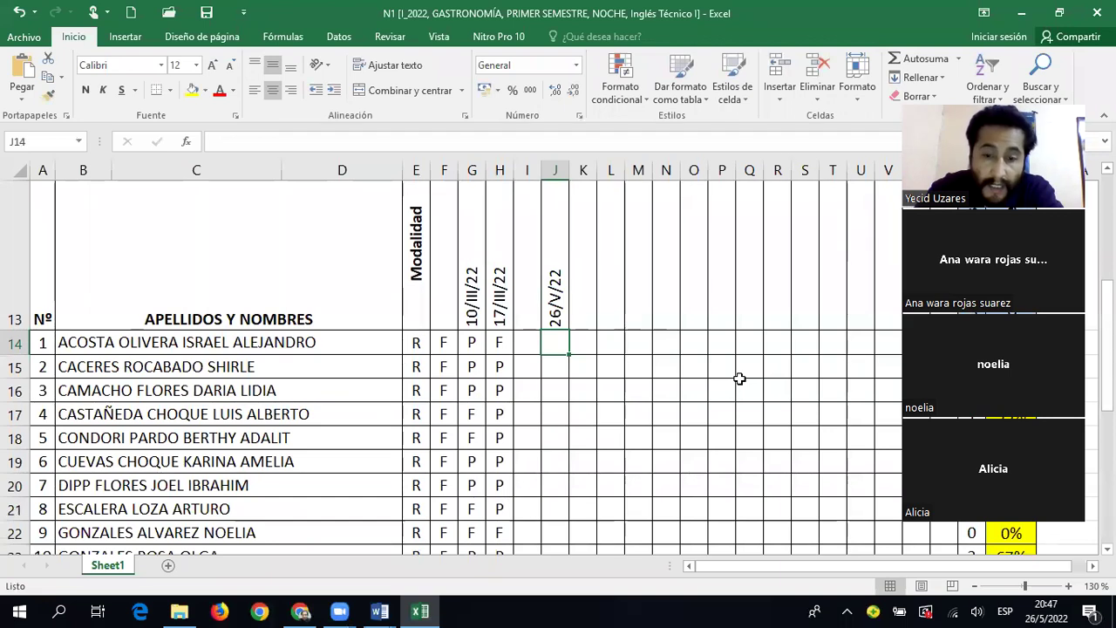
{"action": "type", "text": "F"}
{"action": "key", "text": "Return"}
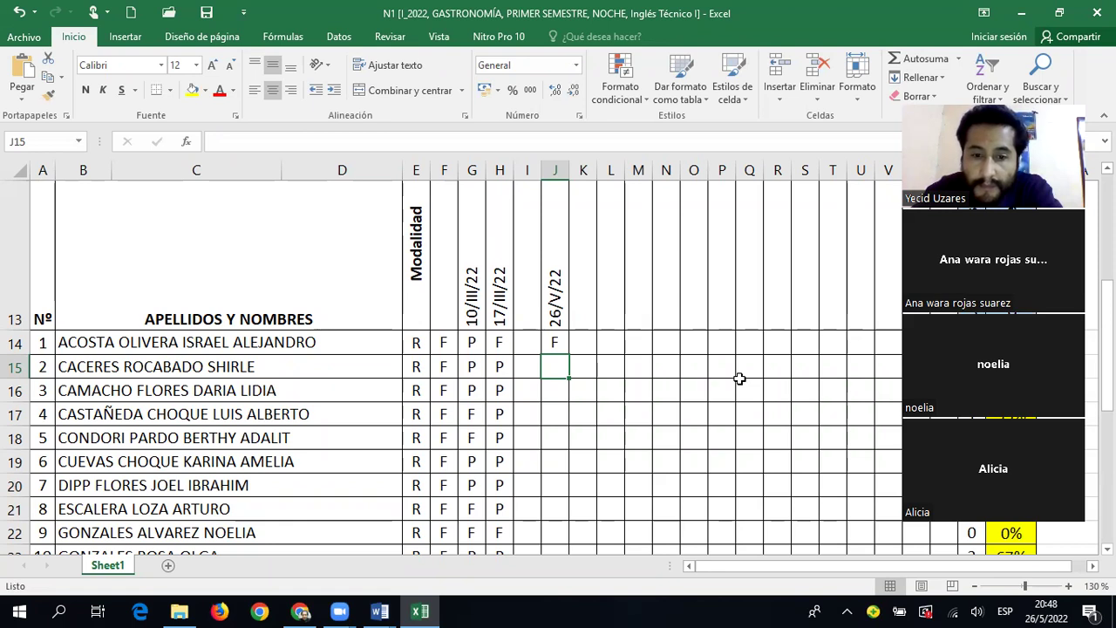
{"action": "type", "text": "F"}
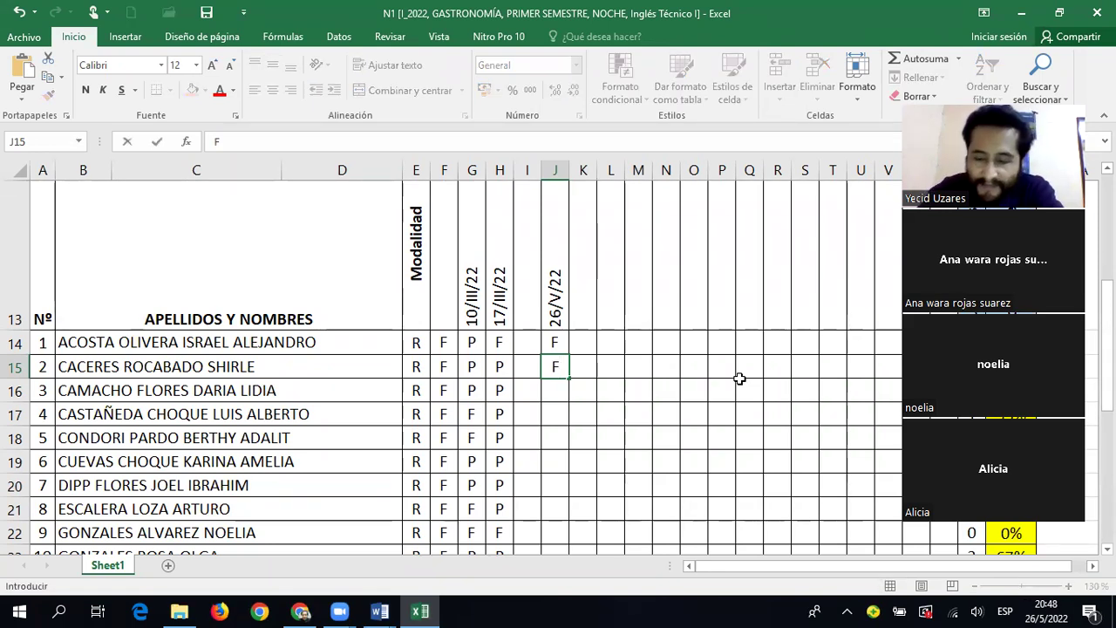
{"action": "key", "text": "Return"}
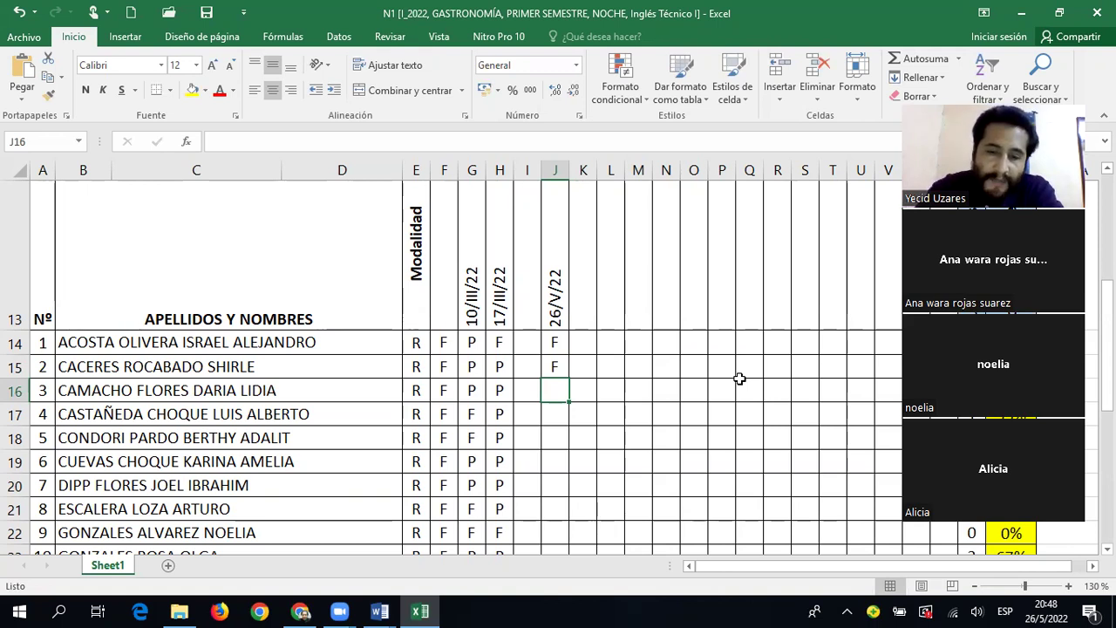
{"action": "type", "text": "F"}
{"action": "key", "text": "Return"}
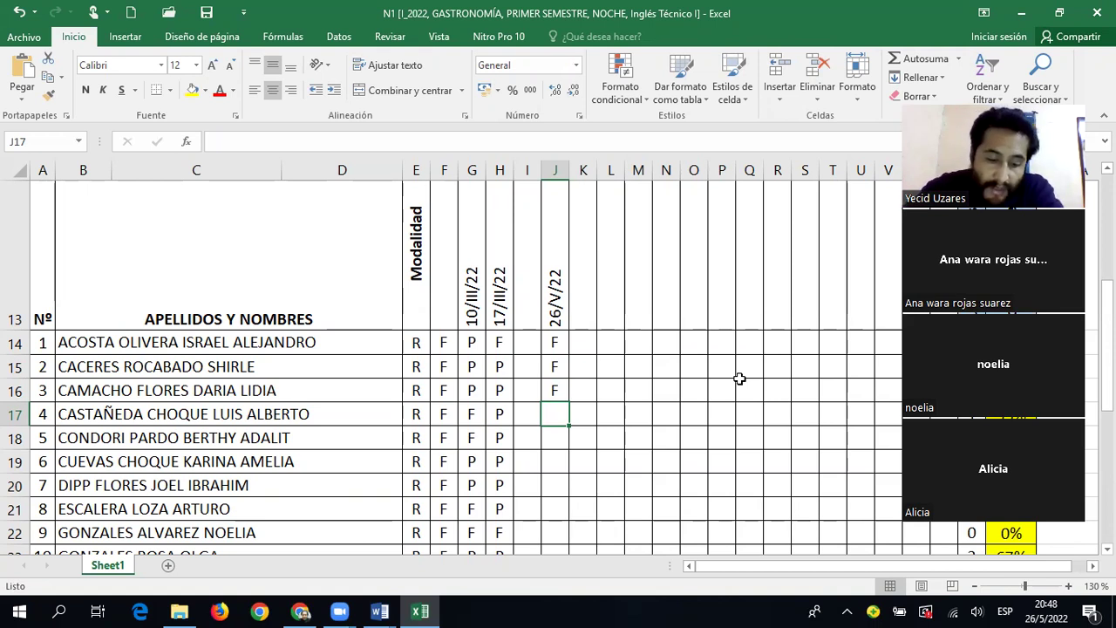
{"action": "type", "text": "F"}
{"action": "key", "text": "Return"}
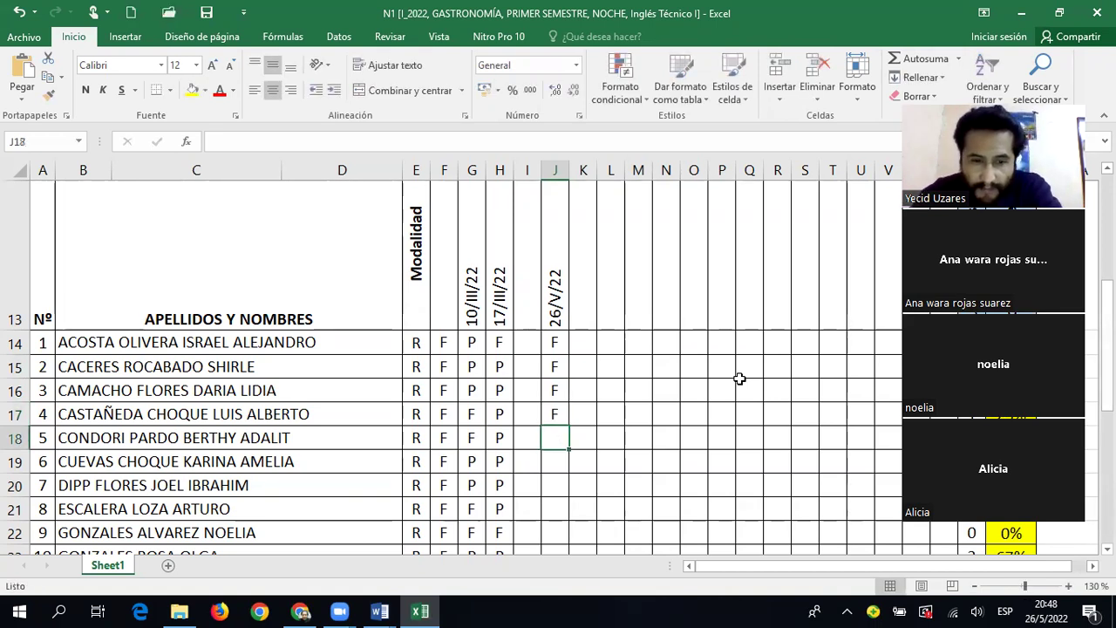
Enter the 26/V/22 attendance for students 5 to 9 in J18:J22 as F, P, F, P, P.
{"action": "scroll", "coordinate": [700, 368], "scroll_direction": "down", "scroll_amount": 1}
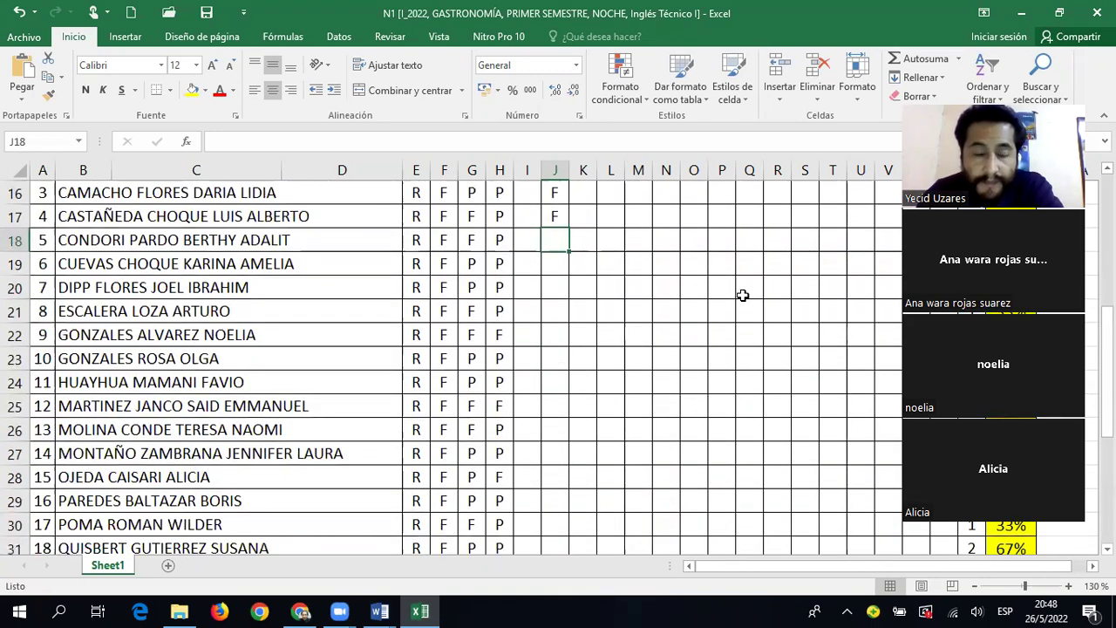
{"action": "type", "text": "F"}
{"action": "key", "text": "Return"}
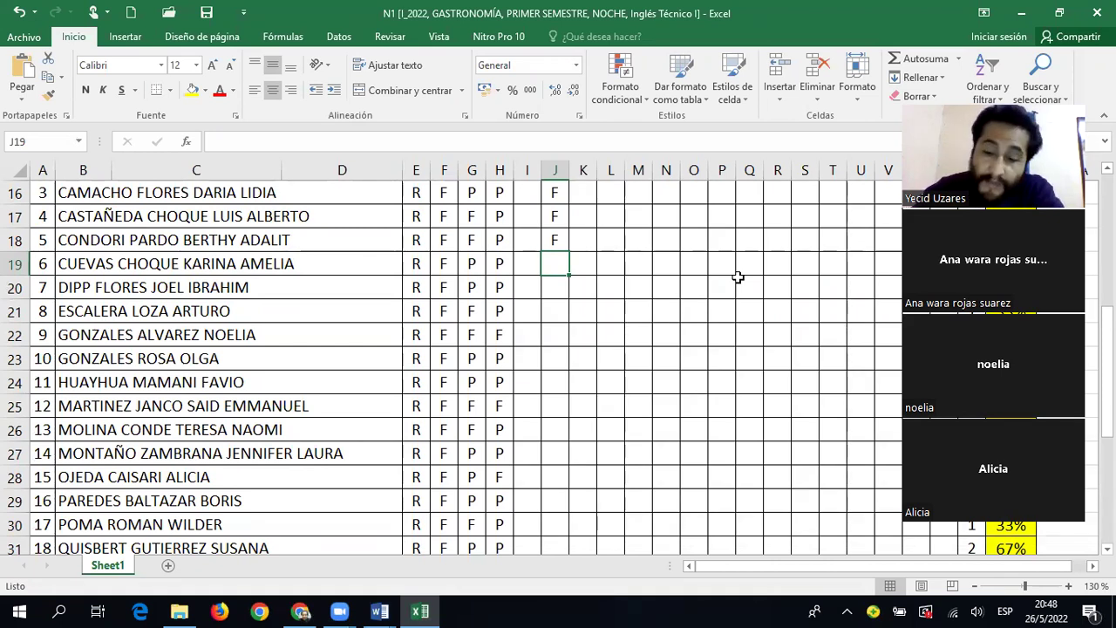
{"action": "type", "text": "P"}
{"action": "key", "text": "Return"}
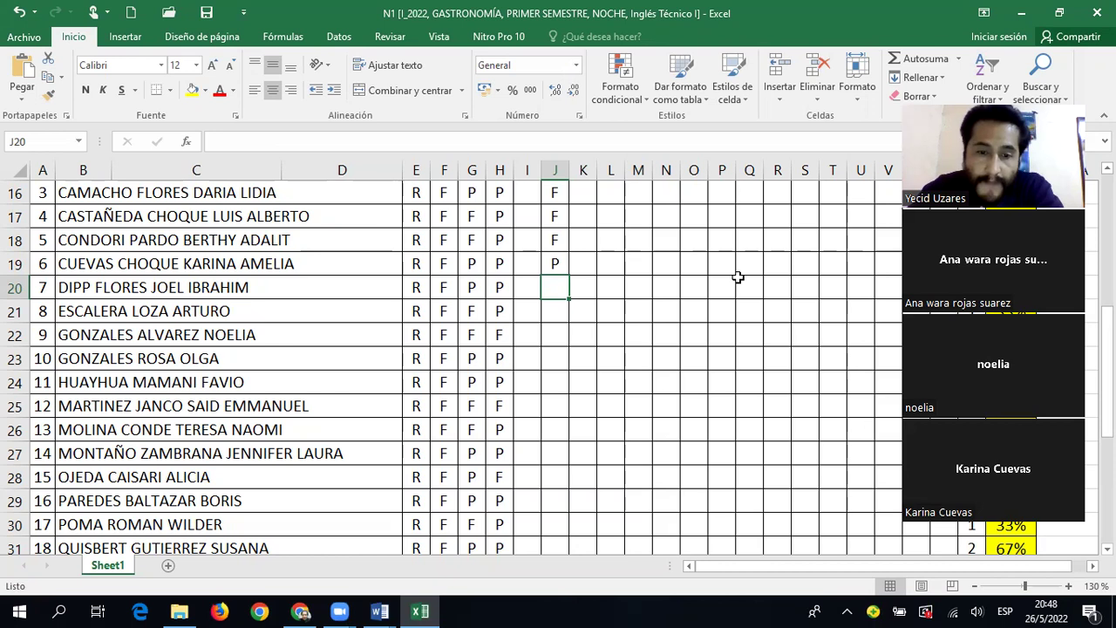
{"action": "type", "text": "F"}
{"action": "key", "text": "Return"}
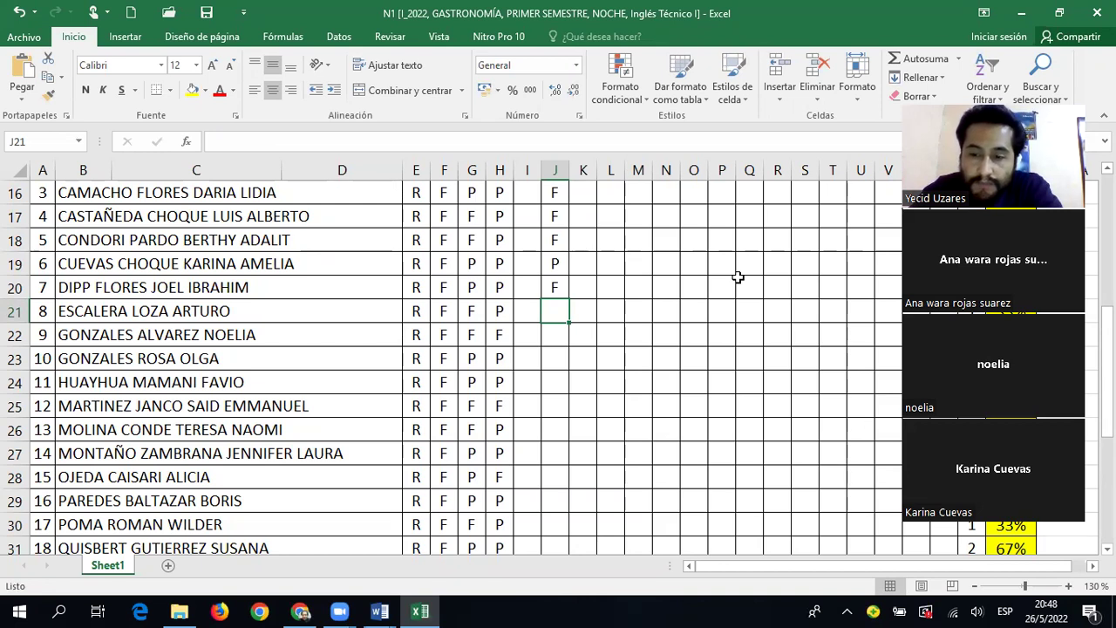
{"action": "type", "text": "P"}
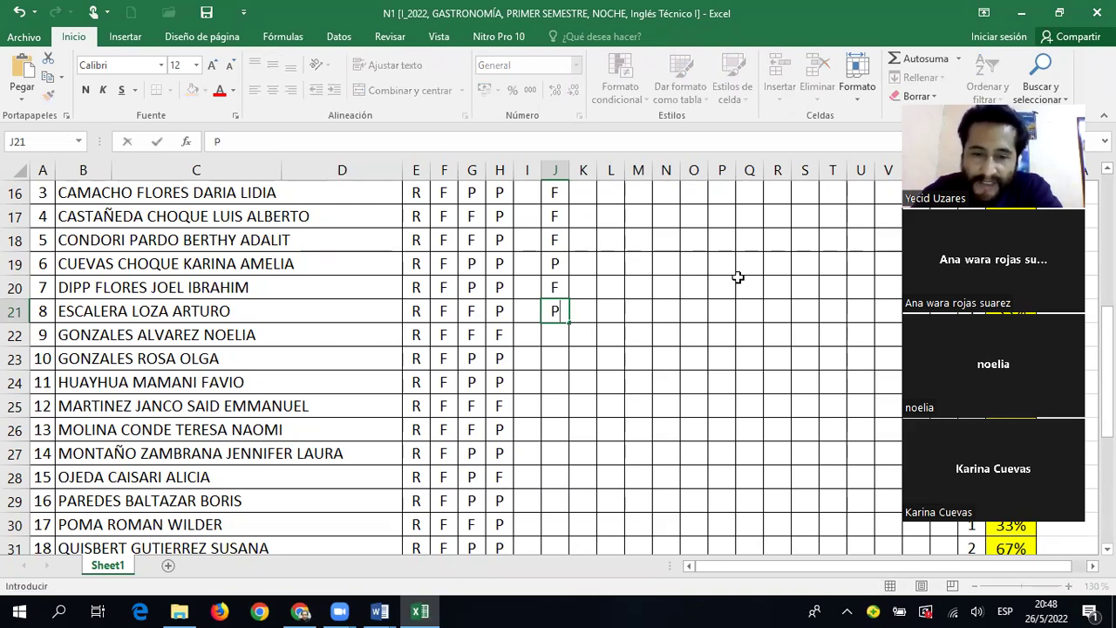
{"action": "key", "text": "Return"}
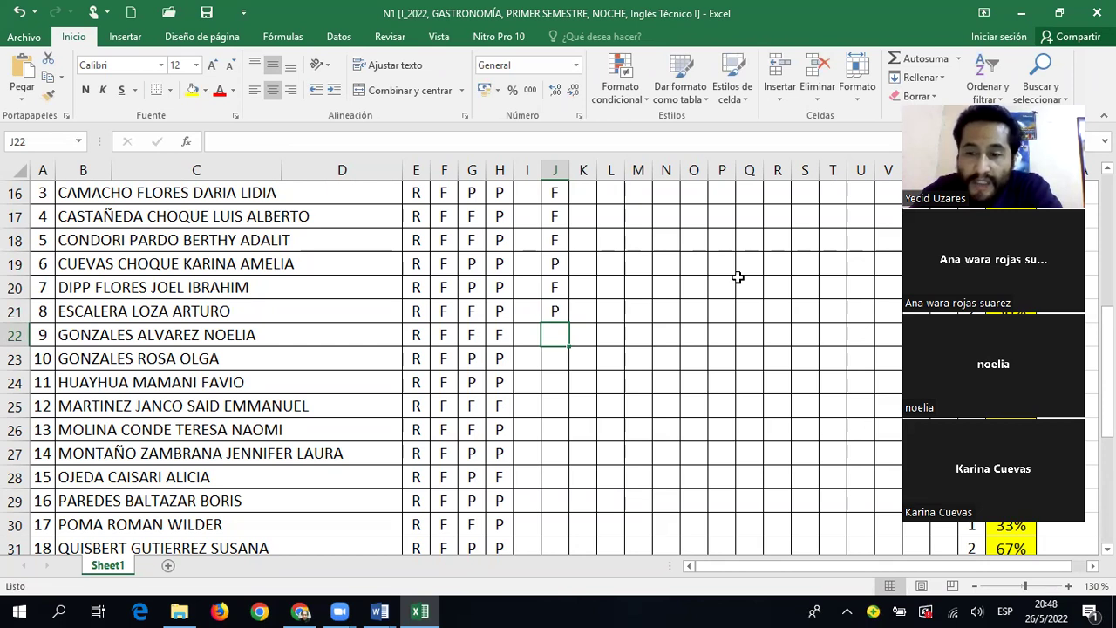
{"action": "type", "text": "P"}
{"action": "key", "text": "Return"}
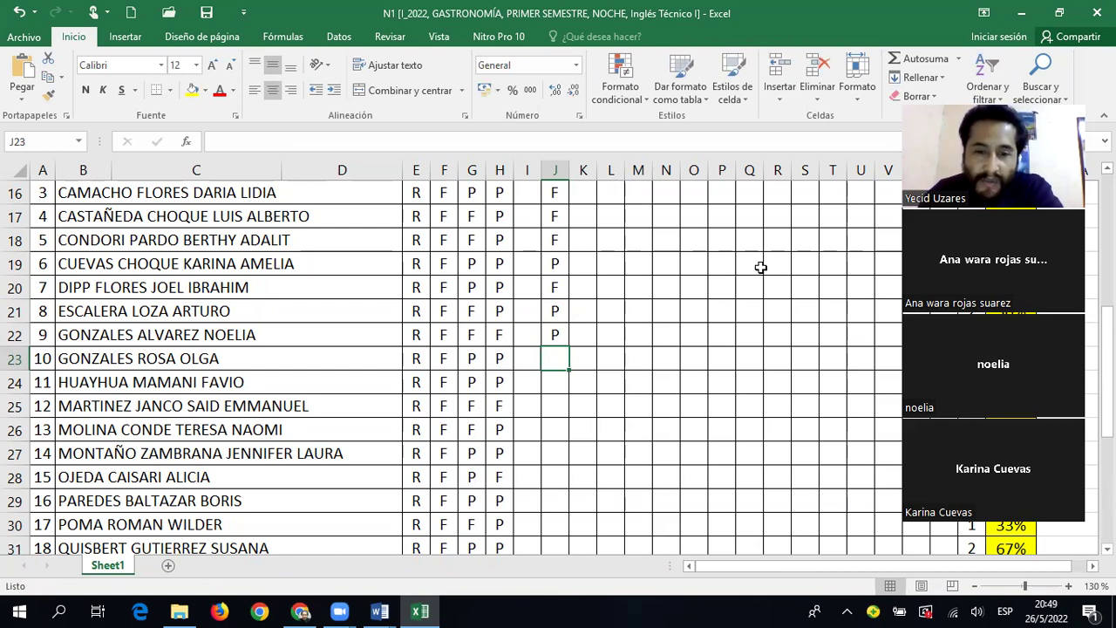
Mark students 10 to 12 as F in the 26/V/22 attendance column (J23:J25).
{"action": "scroll", "coordinate": [715, 267], "scroll_direction": "up", "scroll_amount": 4}
{"action": "scroll", "coordinate": [710, 263], "scroll_direction": "down", "scroll_amount": 5}
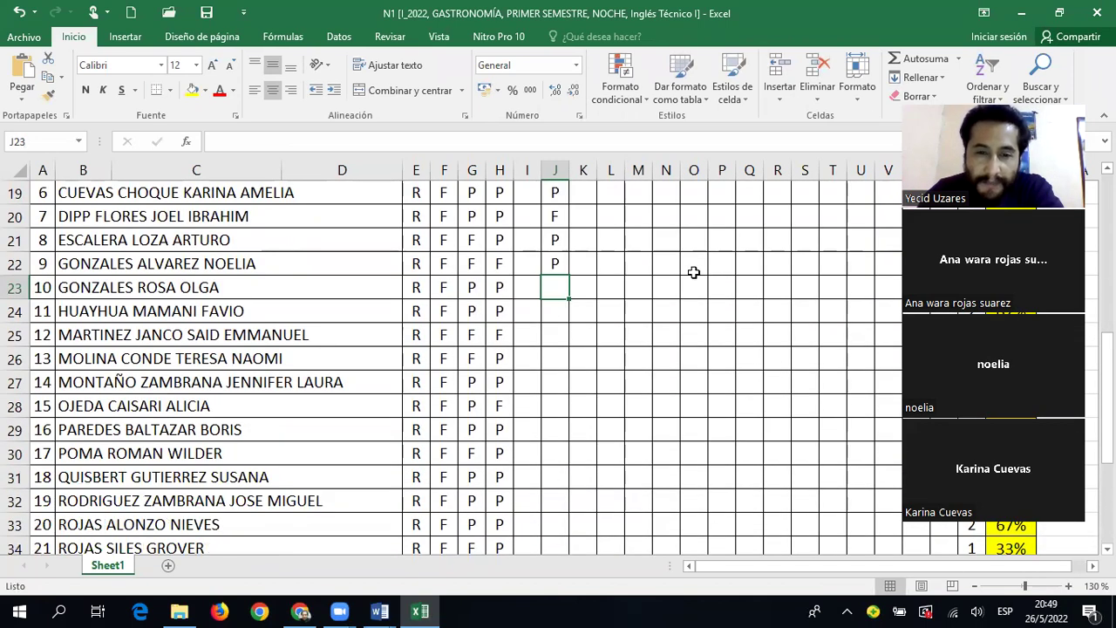
{"action": "scroll", "coordinate": [687, 267], "scroll_direction": "down", "scroll_amount": 1}
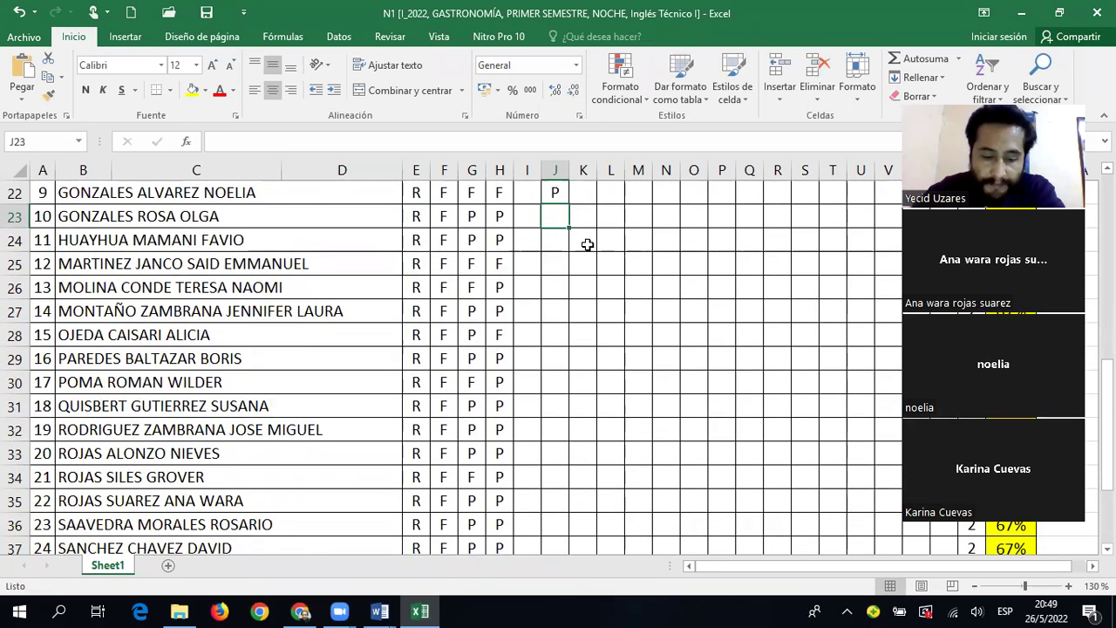
{"action": "type", "text": "F"}
{"action": "key", "text": "Return"}
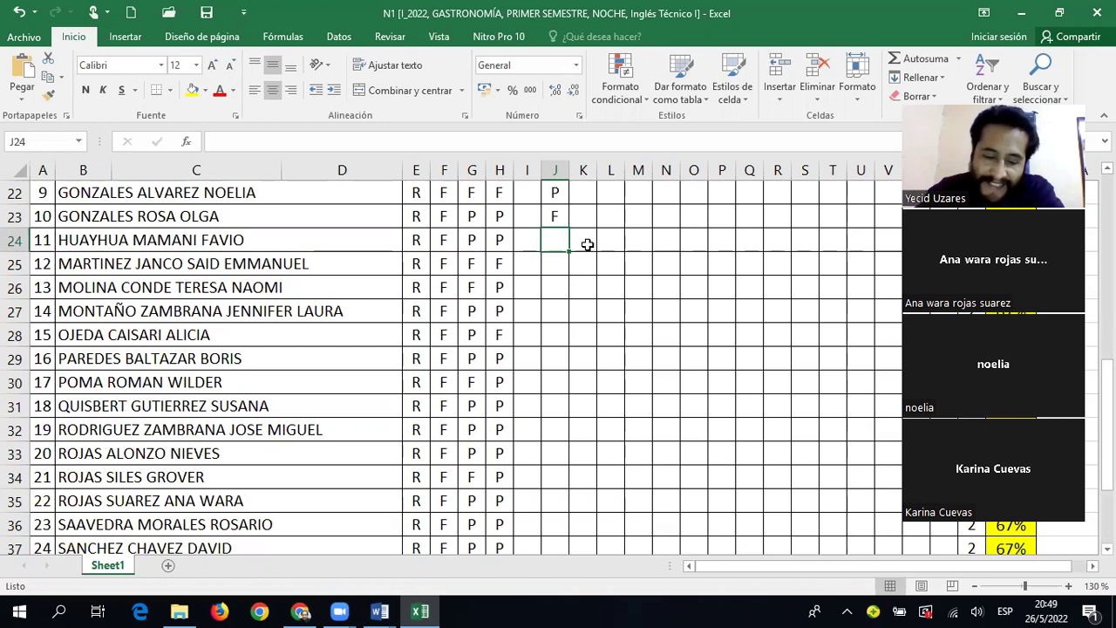
{"action": "type", "text": "F"}
{"action": "key", "text": "Return"}
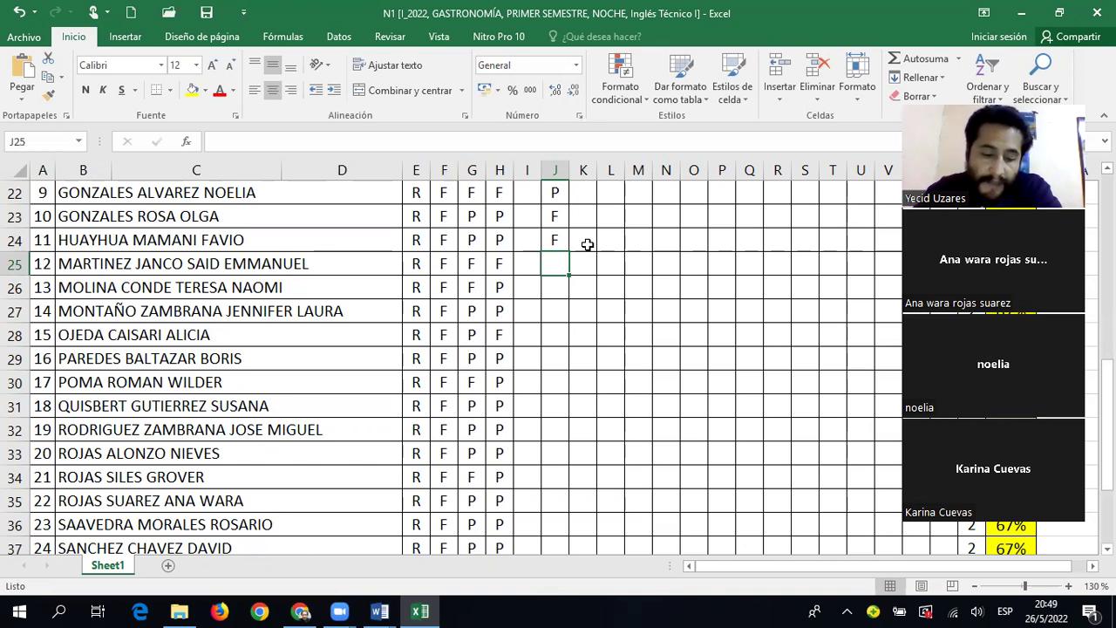
{"action": "type", "text": "F"}
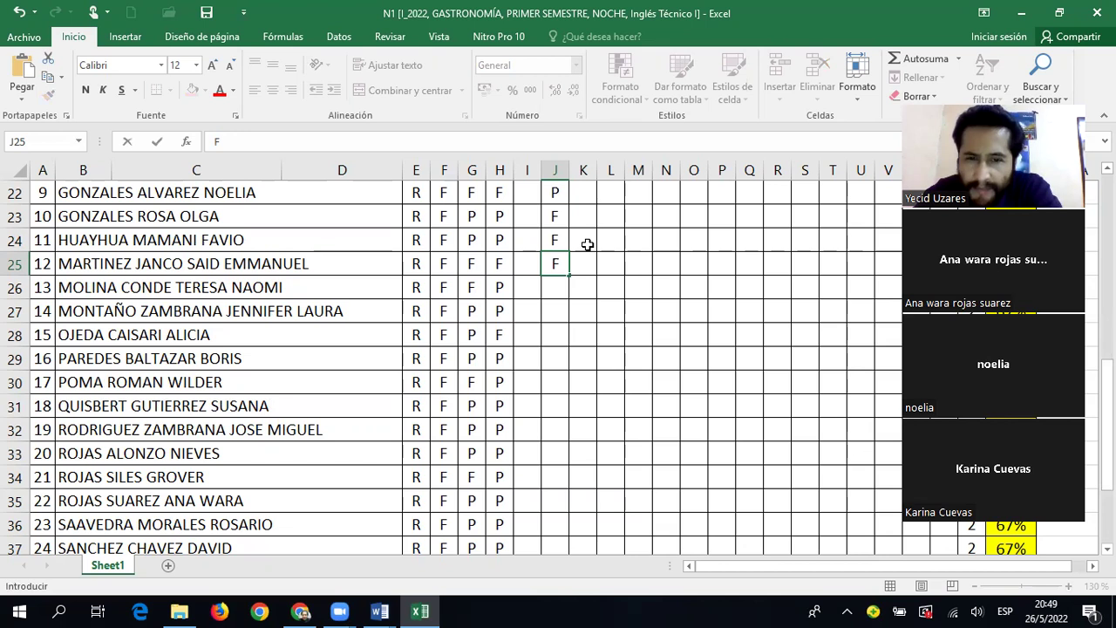
{"action": "key", "text": "Return"}
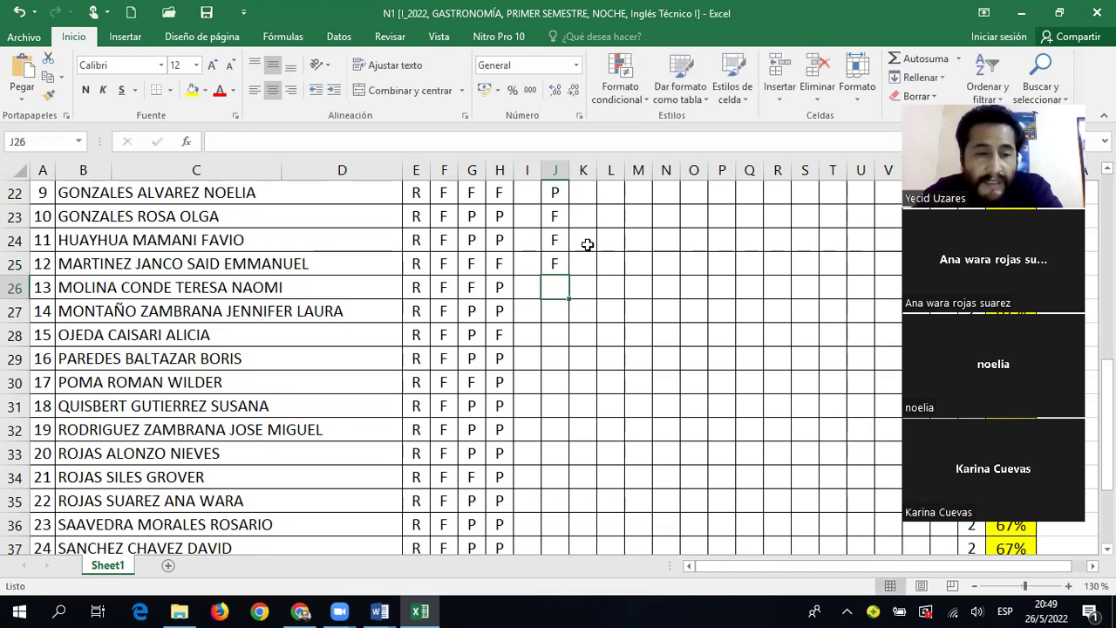
Enter the 26/V/22 attendance for students 13 to 15 in J26:J28 as F, F, P.
{"action": "key", "text": "alt+Tab"}
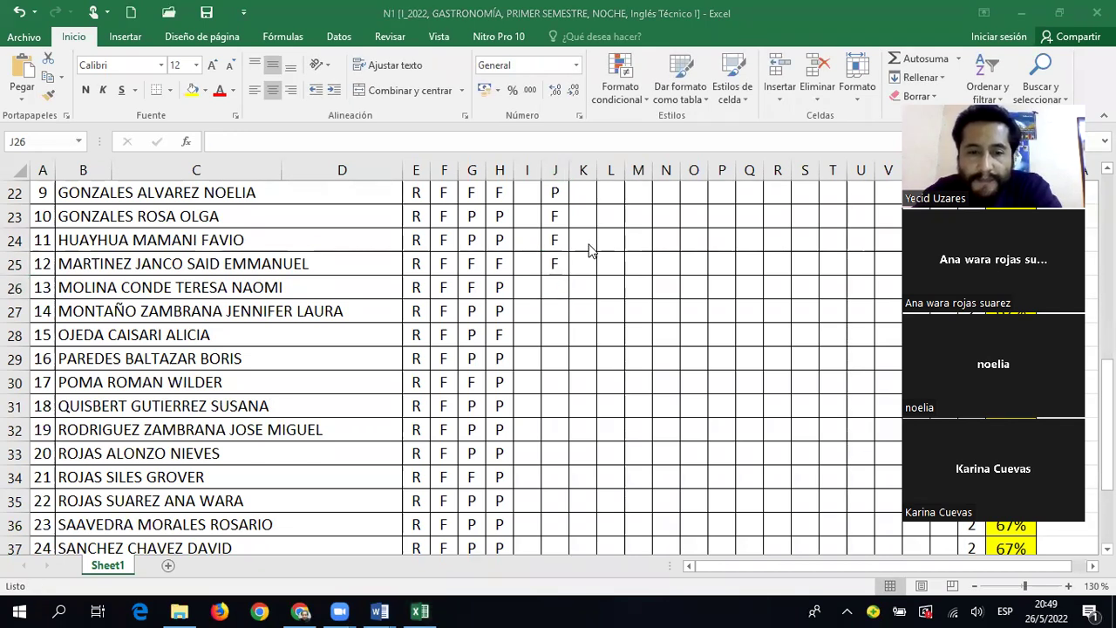
{"action": "left_click", "coordinate": [553, 281]}
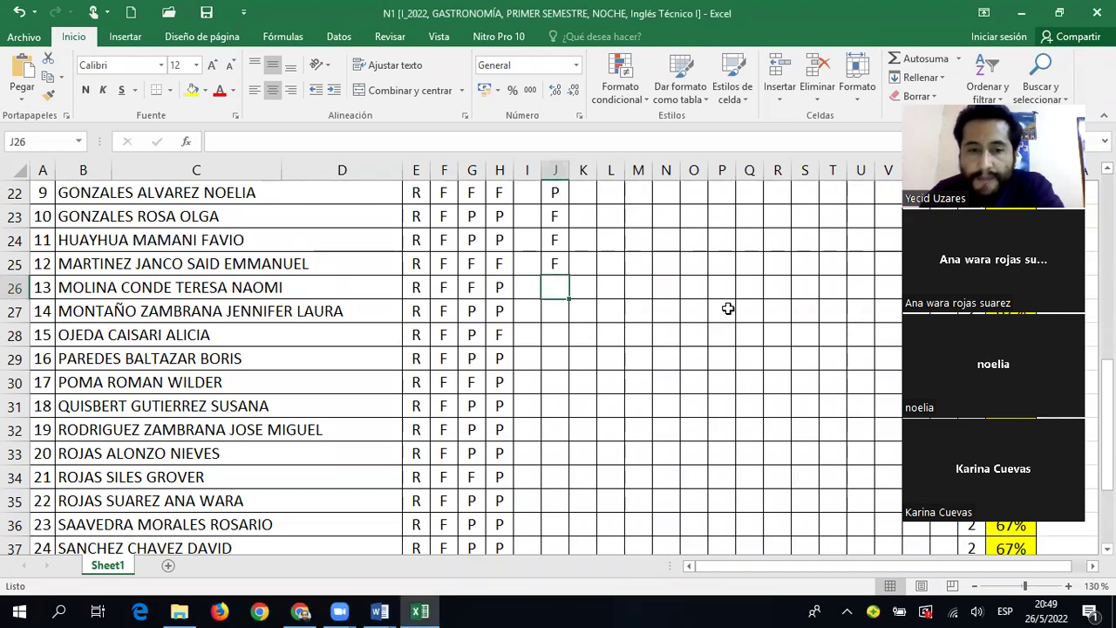
{"action": "type", "text": "F"}
{"action": "key", "text": "Return"}
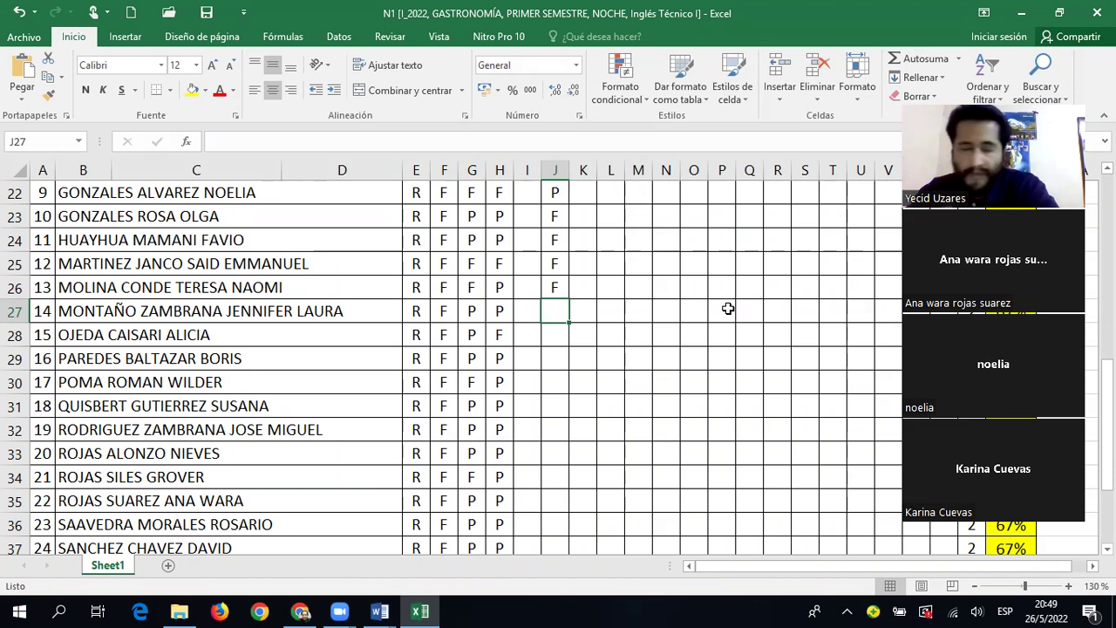
{"action": "type", "text": "F"}
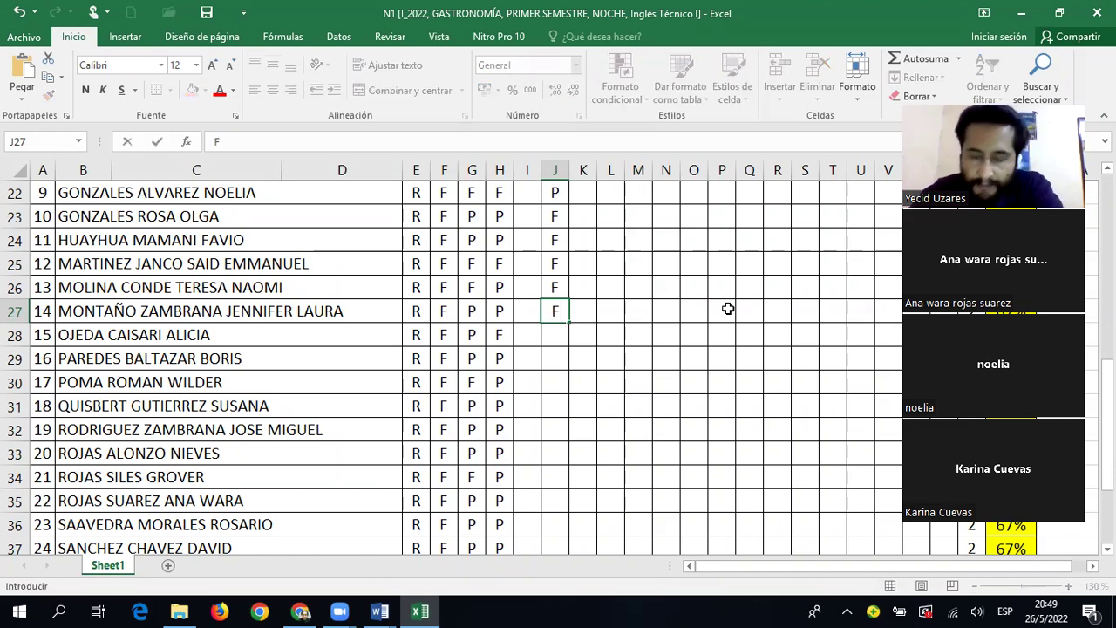
{"action": "key", "text": "Return"}
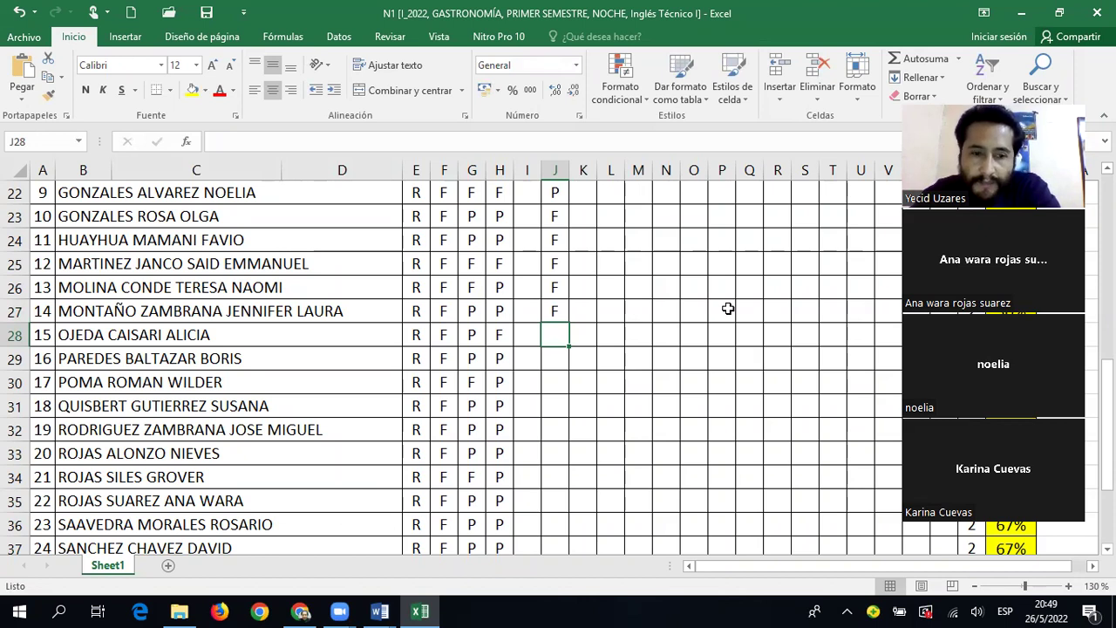
{"action": "type", "text": "P"}
{"action": "key", "text": "Return"}
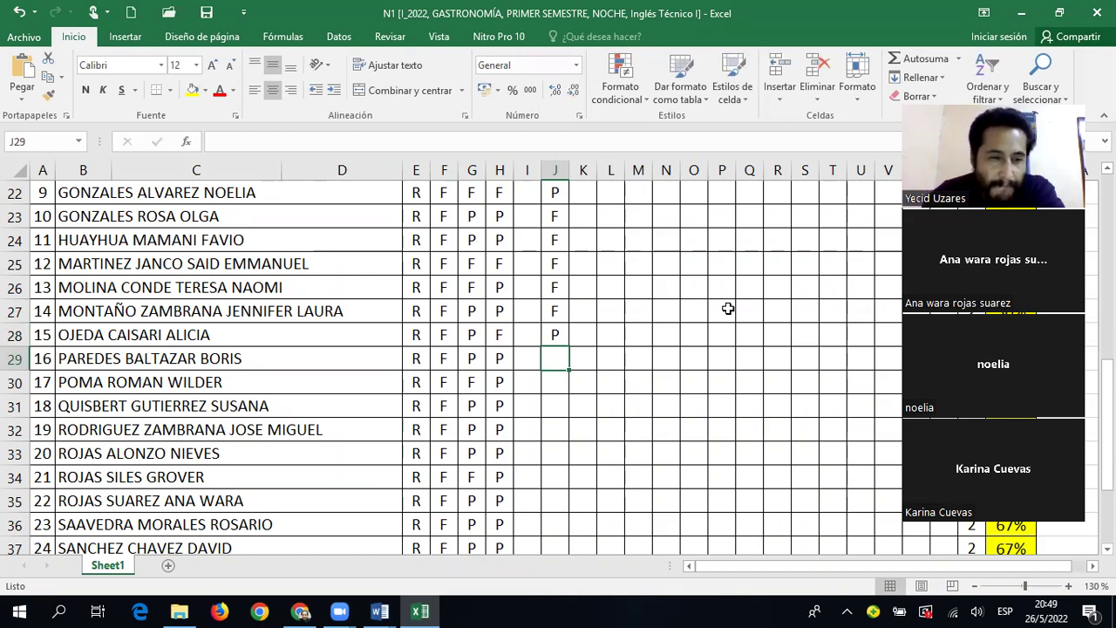
Enter the 26/V/22 attendance for students 16 to 18 in J29:J31 as P, P, F.
{"action": "scroll", "coordinate": [598, 364], "scroll_direction": "down", "scroll_amount": 1}
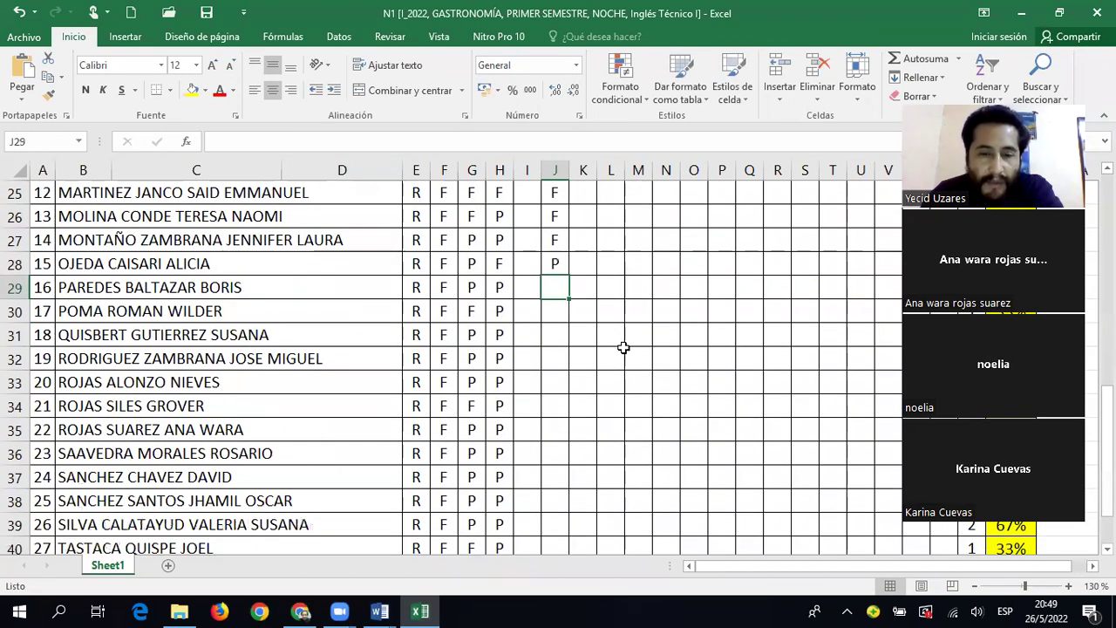
{"action": "scroll", "coordinate": [623, 347], "scroll_direction": "down", "scroll_amount": 1}
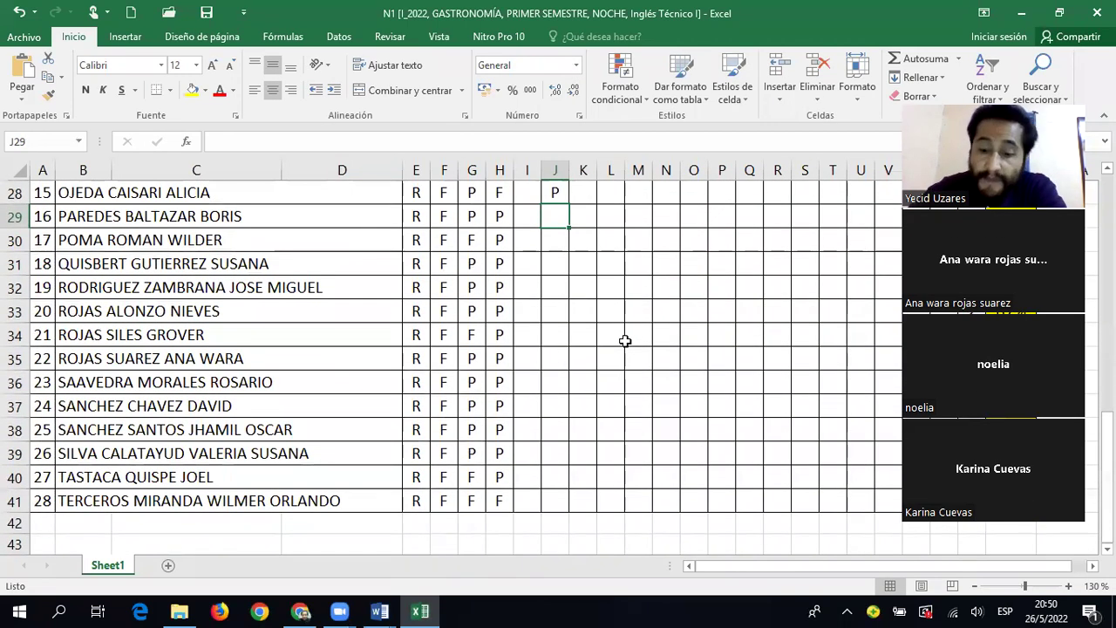
{"action": "type", "text": "P"}
{"action": "key", "text": "Return"}
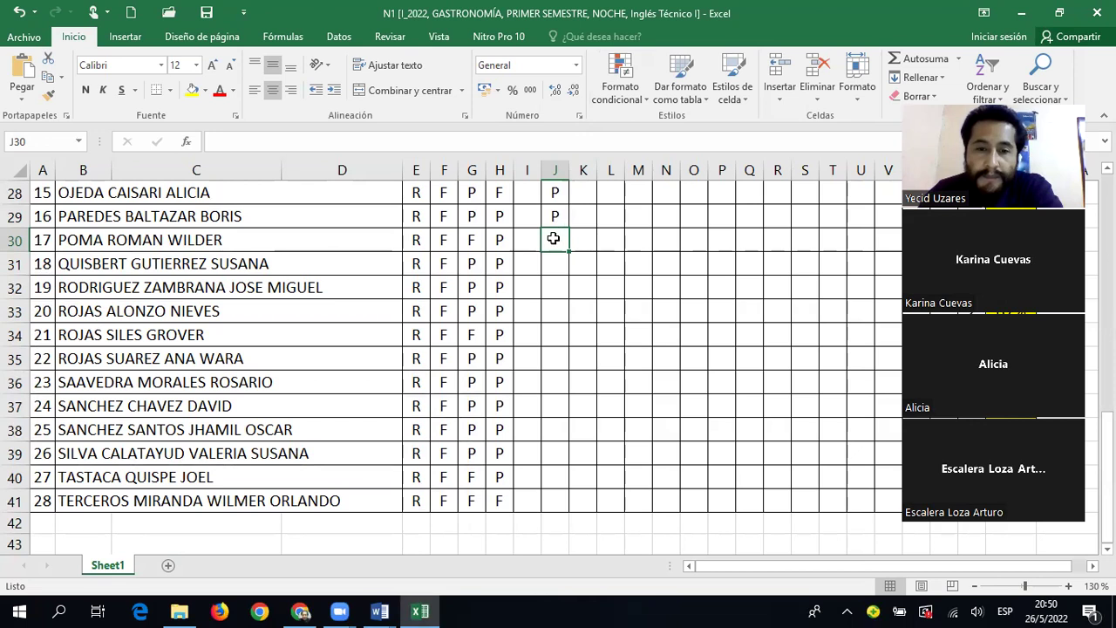
{"action": "type", "text": "P"}
{"action": "key", "text": "Return"}
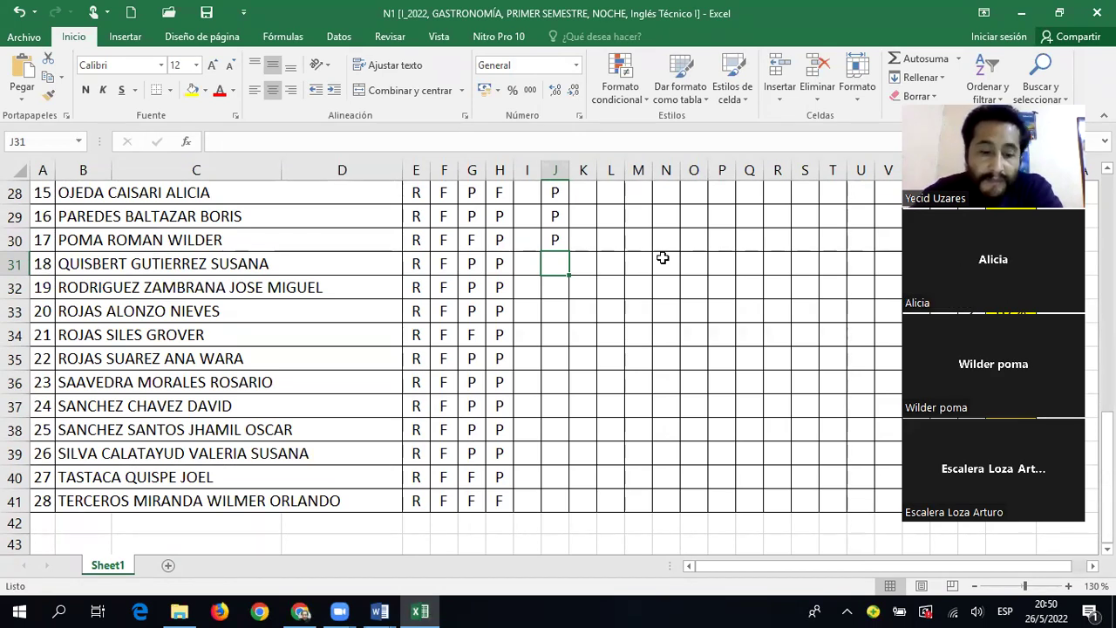
{"action": "type", "text": "F"}
{"action": "key", "text": "Return"}
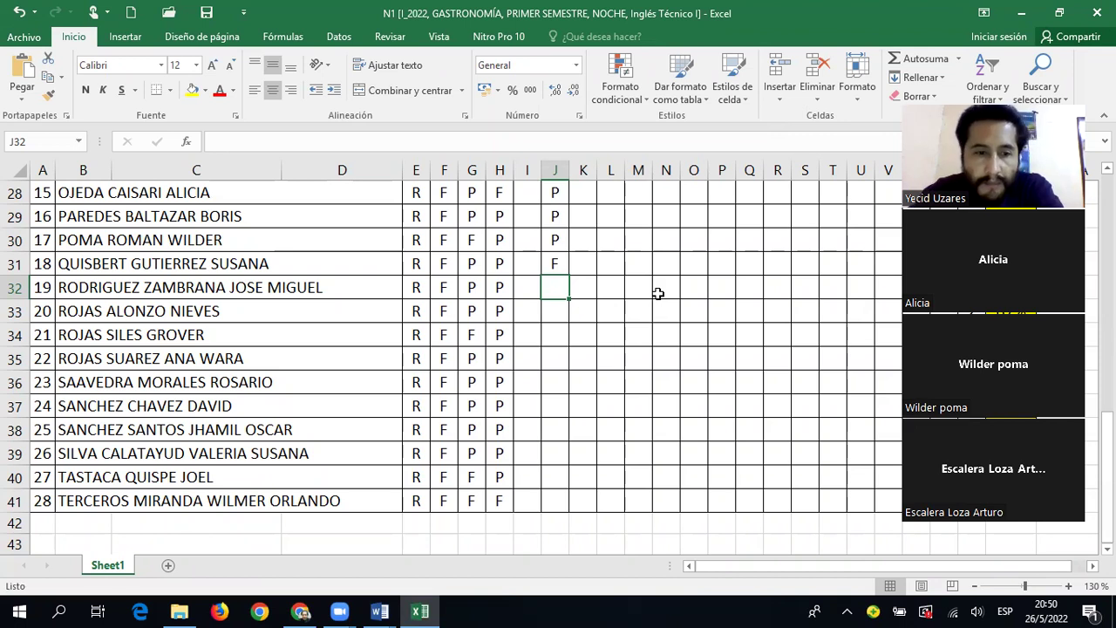
Enter the 26/V/22 attendance for students 19 to 22 in J32:J35 as P, F, P, P.
{"action": "type", "text": "P"}
{"action": "key", "text": "Return"}
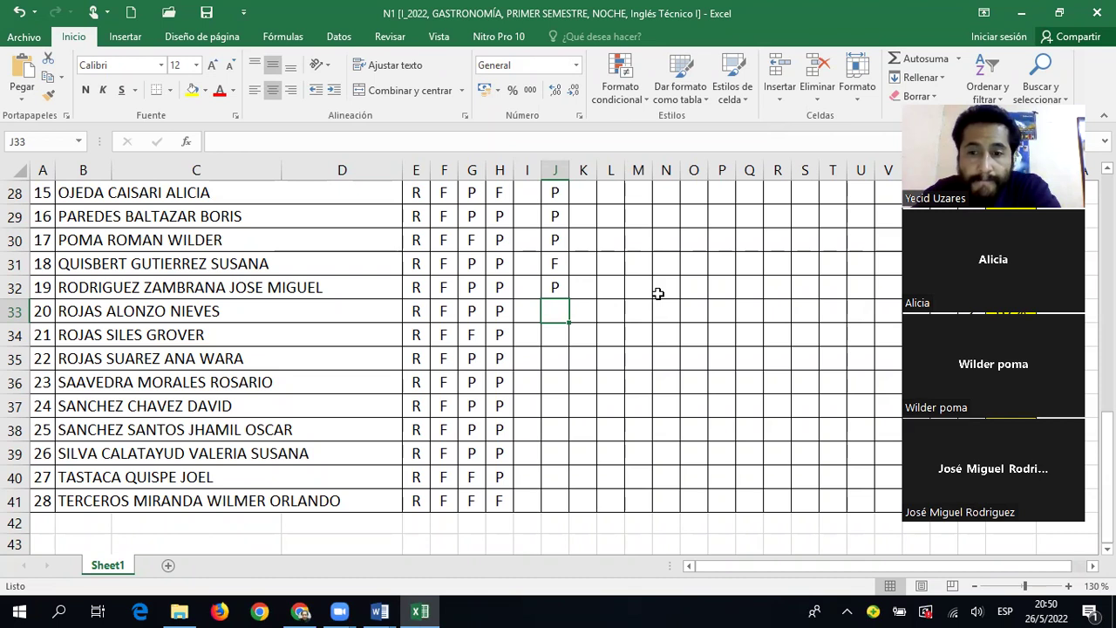
{"action": "type", "text": "F"}
{"action": "key", "text": "Return"}
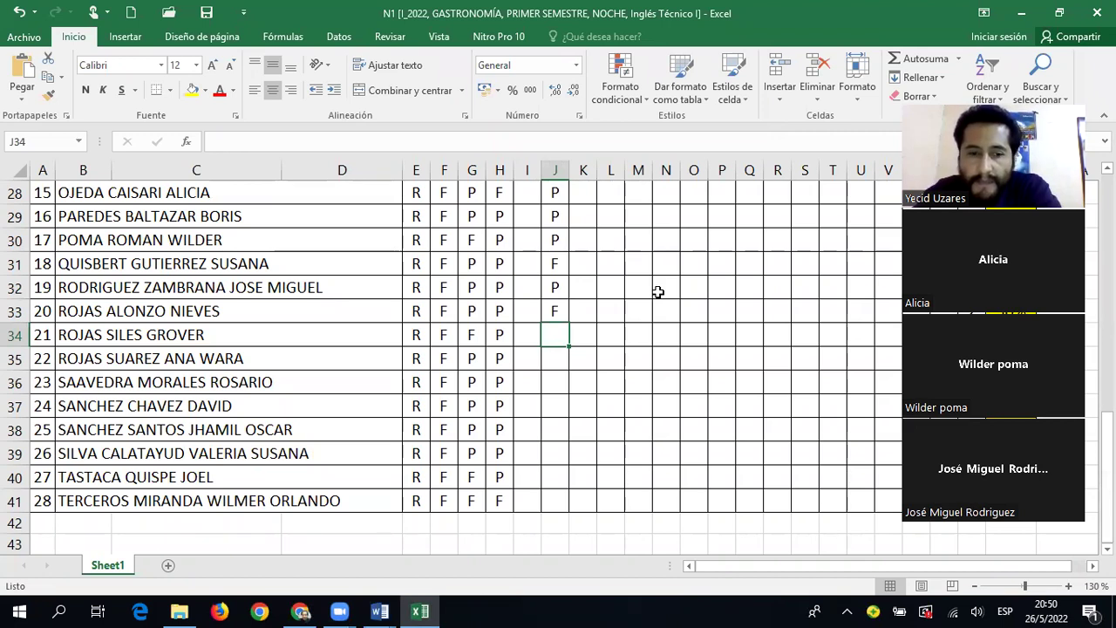
{"action": "type", "text": "P"}
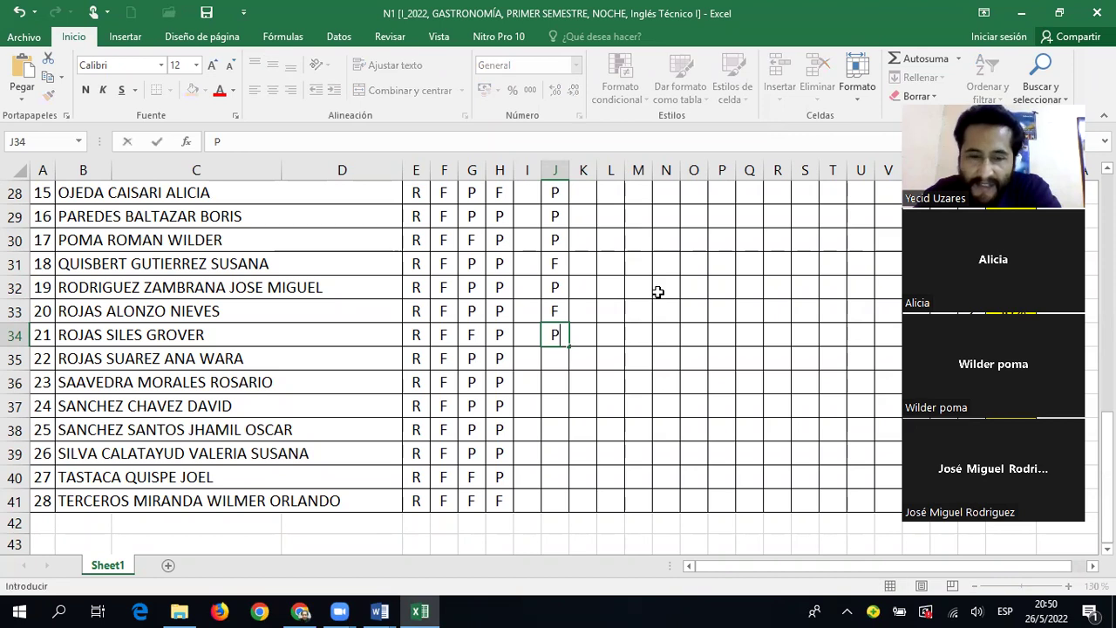
{"action": "key", "text": "Return"}
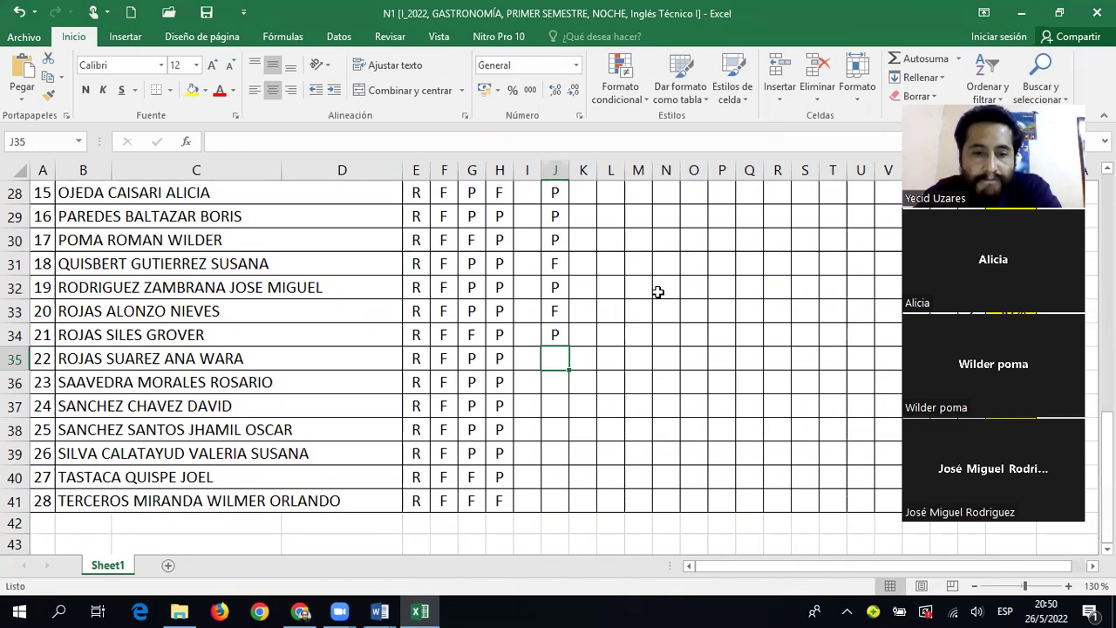
{"action": "type", "text": "P"}
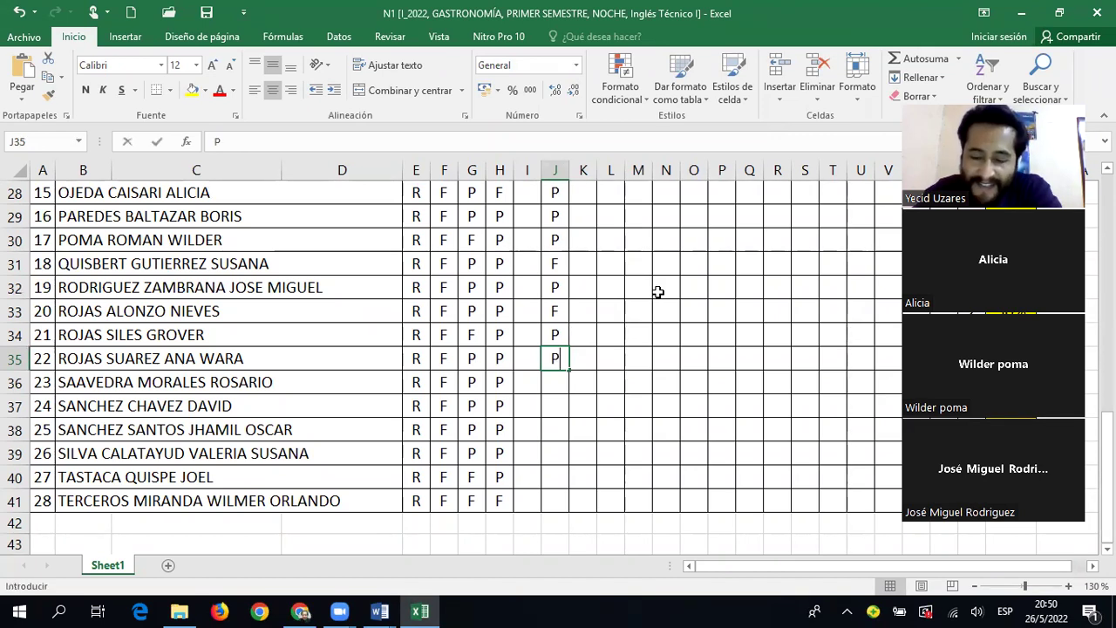
{"action": "key", "text": "Return"}
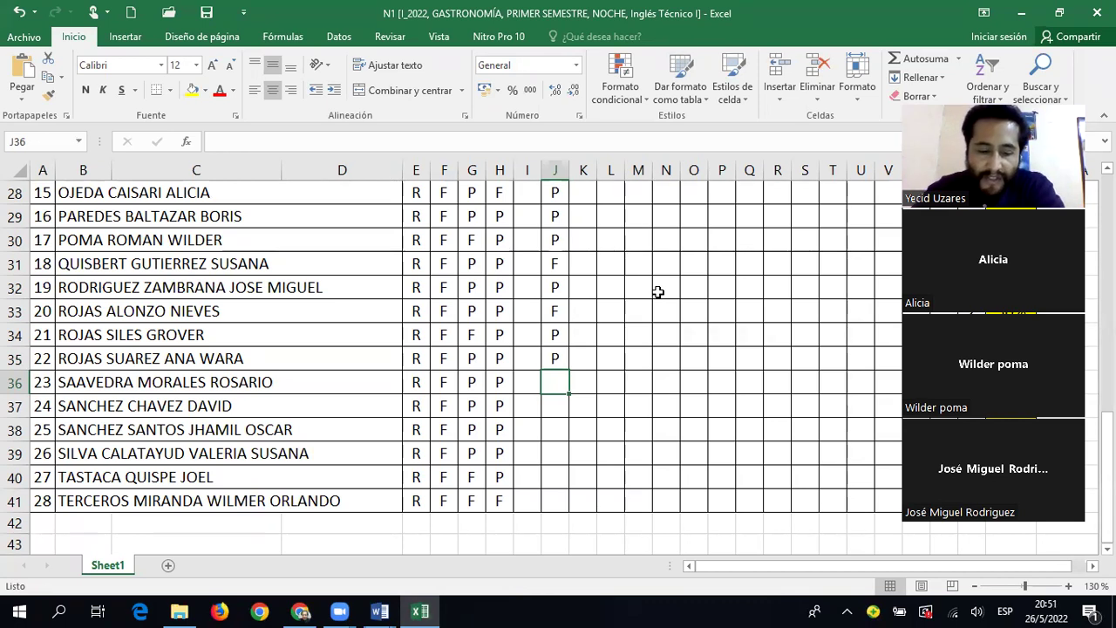
Enter the 26/V/22 attendance for students 23 to 25 in J36:J38 as F, P, F.
{"action": "type", "text": "F"}
{"action": "key", "text": "Return"}
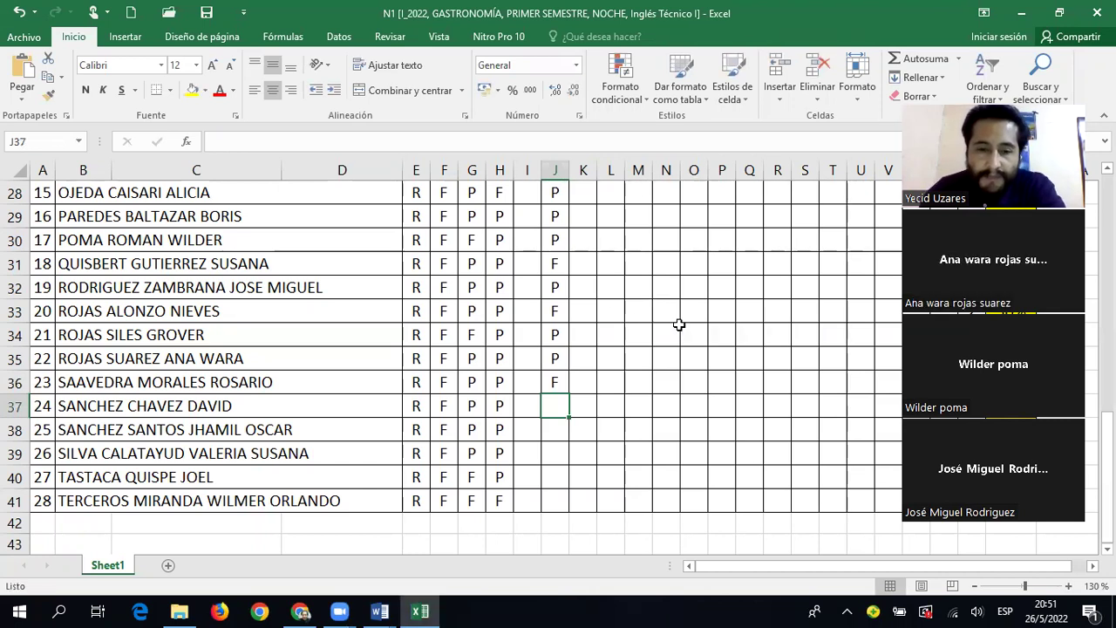
{"action": "type", "text": "P"}
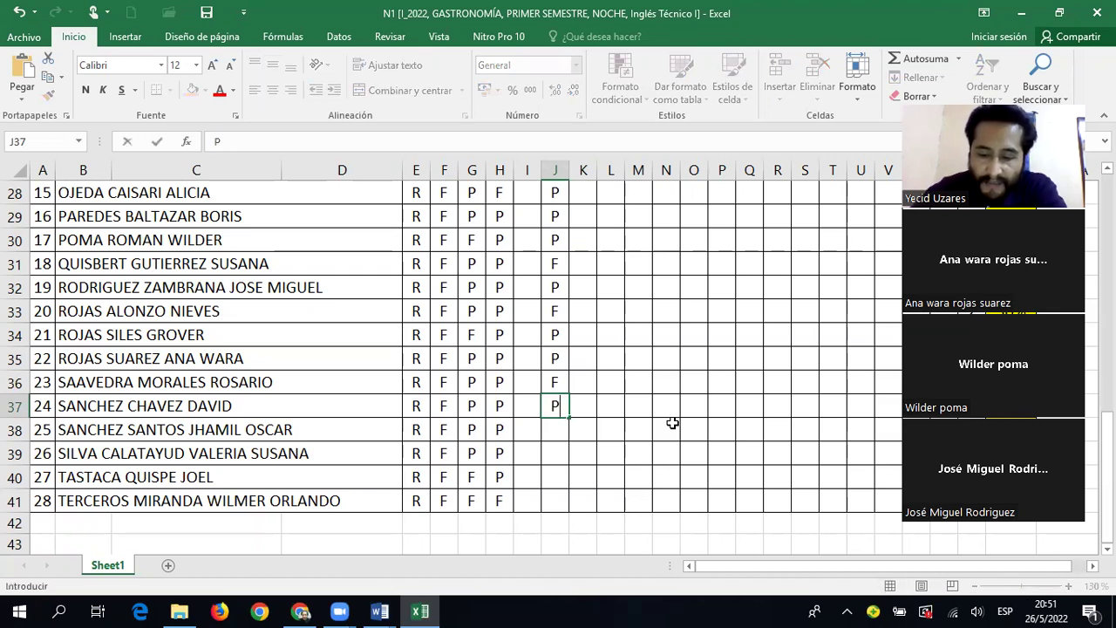
{"action": "key", "text": "Return"}
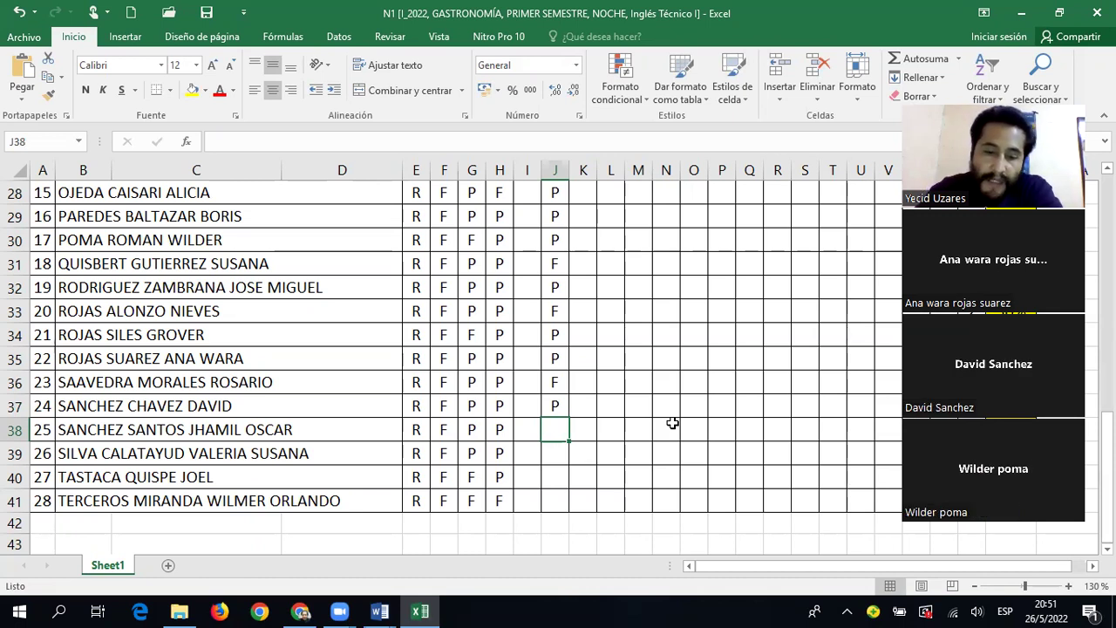
{"action": "type", "text": "F"}
{"action": "key", "text": "Return"}
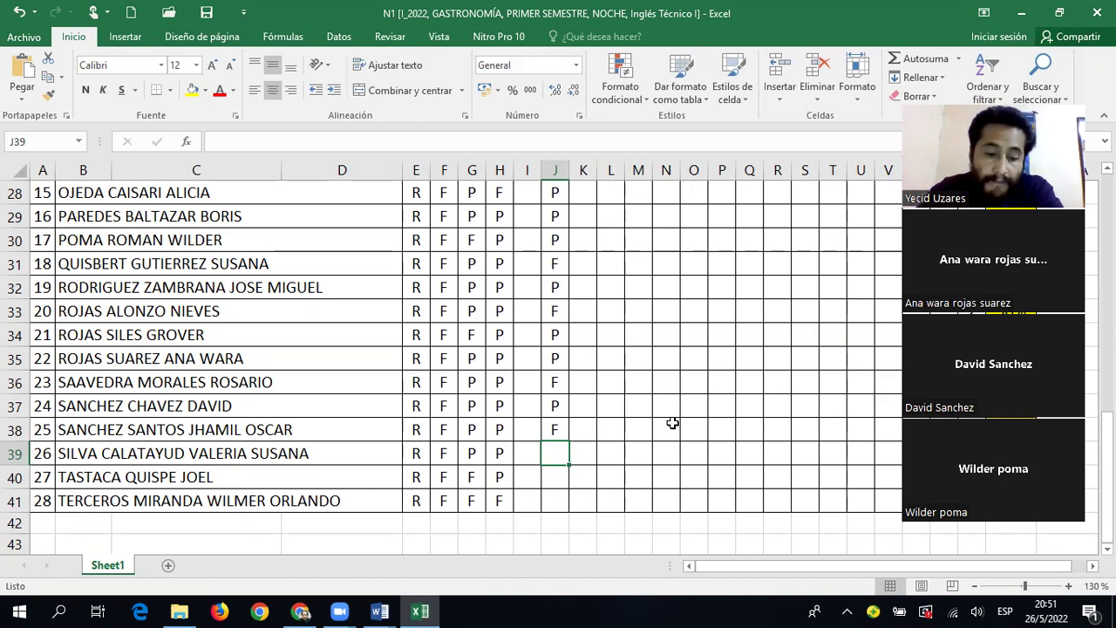
Enter the 26/V/22 attendance for students 26 to 28 in J39:J41 as F, P, F.
{"action": "type", "text": "F"}
{"action": "key", "text": "Return"}
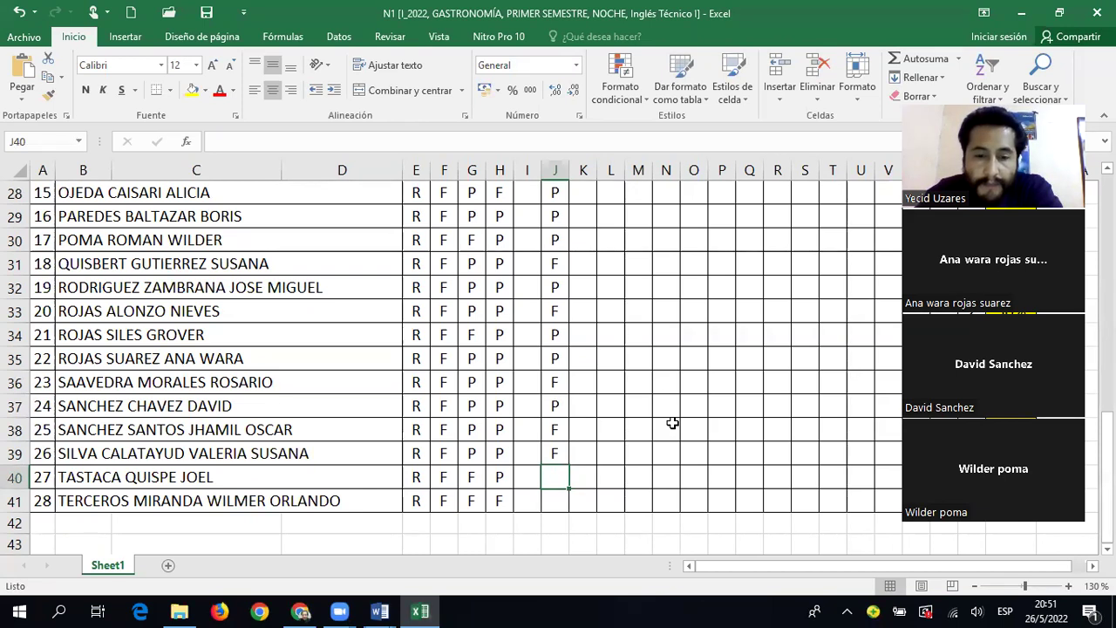
{"action": "type", "text": "P"}
{"action": "key", "text": "Return"}
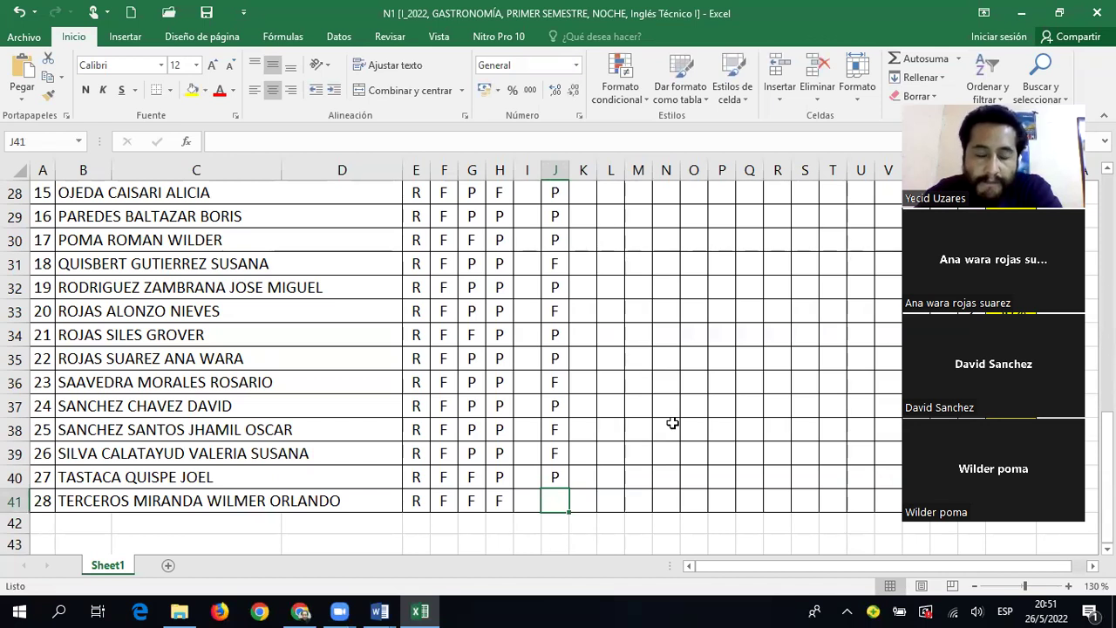
{"action": "type", "text": "F"}
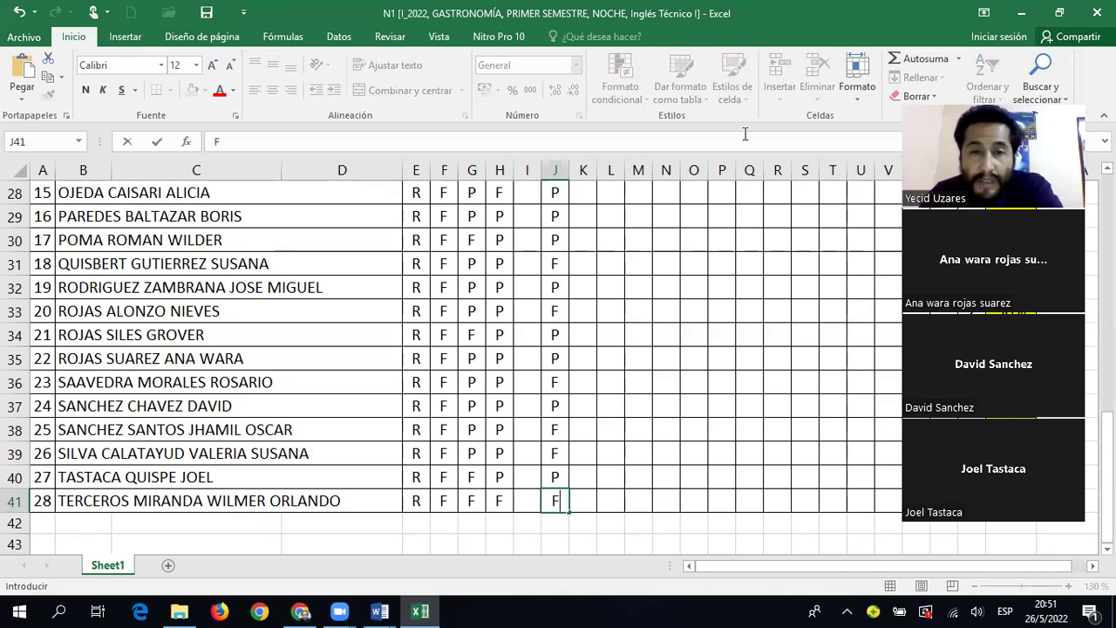
{"action": "left_click", "coordinate": [556, 427]}
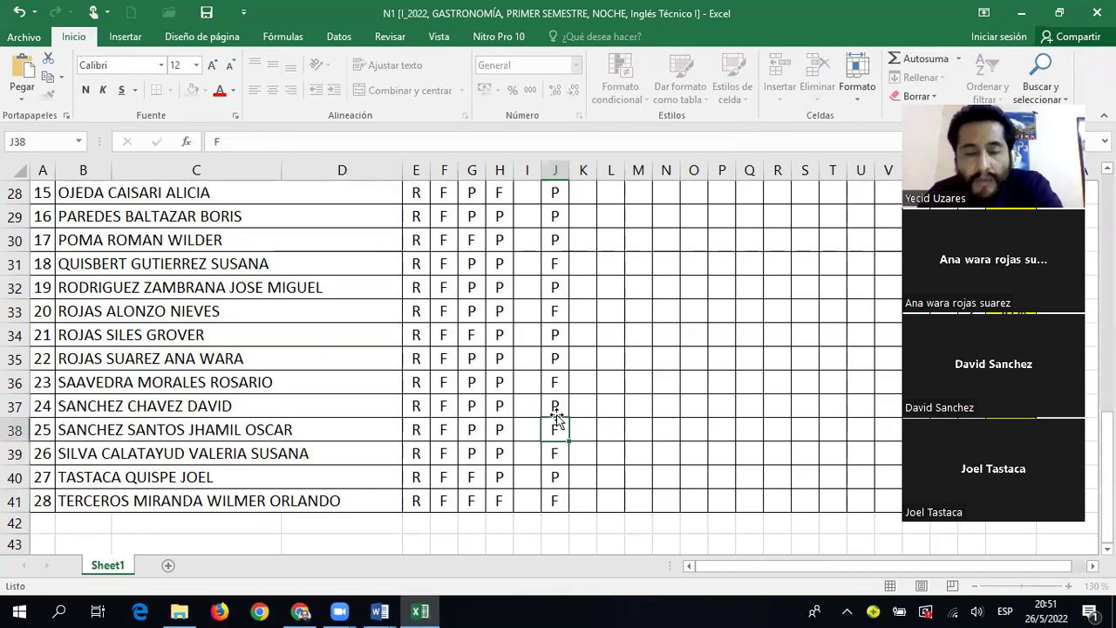
Review the 26/V/22 attendance marks from the end of the class list back up to the first students.
{"action": "scroll", "coordinate": [548, 360], "scroll_direction": "up", "scroll_amount": 1}
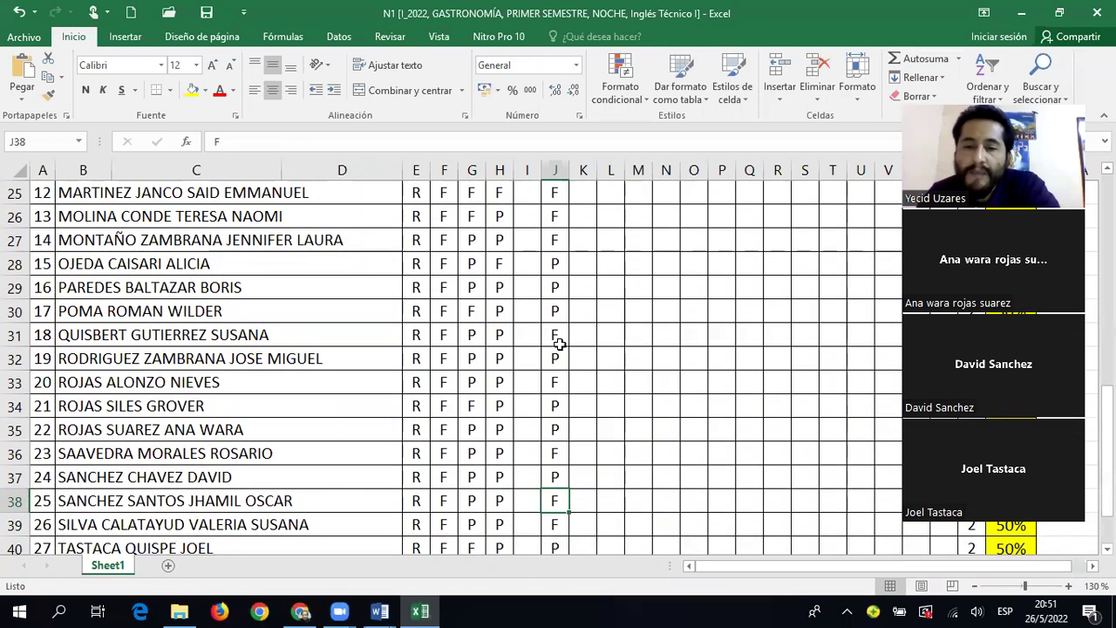
{"action": "left_click", "coordinate": [562, 330]}
{"action": "left_click", "coordinate": [565, 316]}
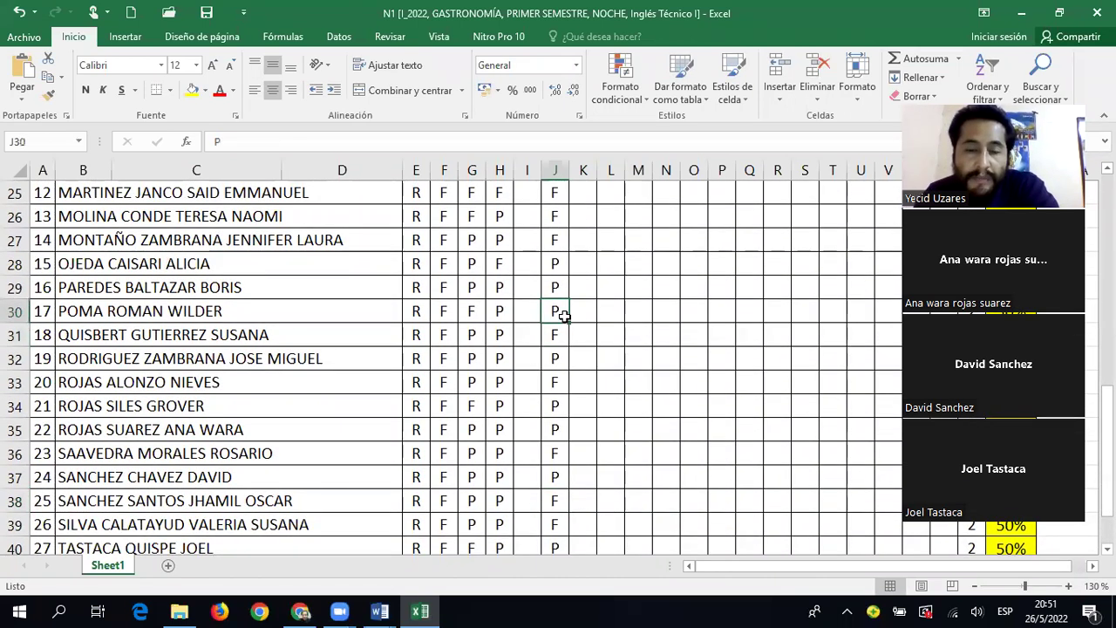
{"action": "left_click", "coordinate": [555, 264]}
{"action": "scroll", "coordinate": [556, 261], "scroll_direction": "up", "scroll_amount": 1}
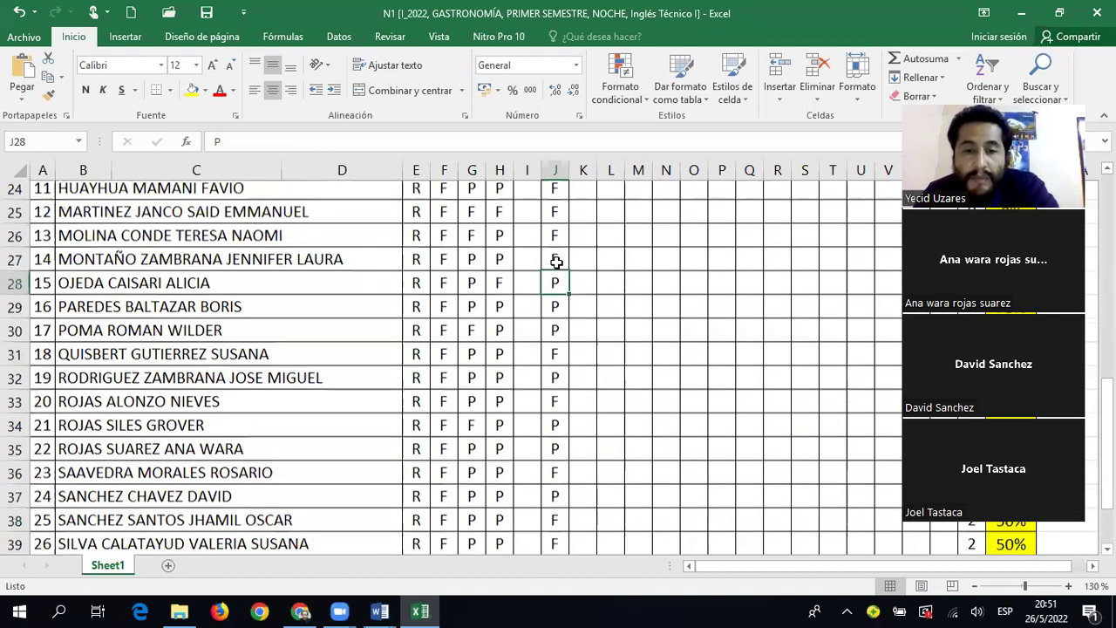
{"action": "scroll", "coordinate": [556, 262], "scroll_direction": "up", "scroll_amount": 1}
{"action": "left_click", "coordinate": [556, 262]}
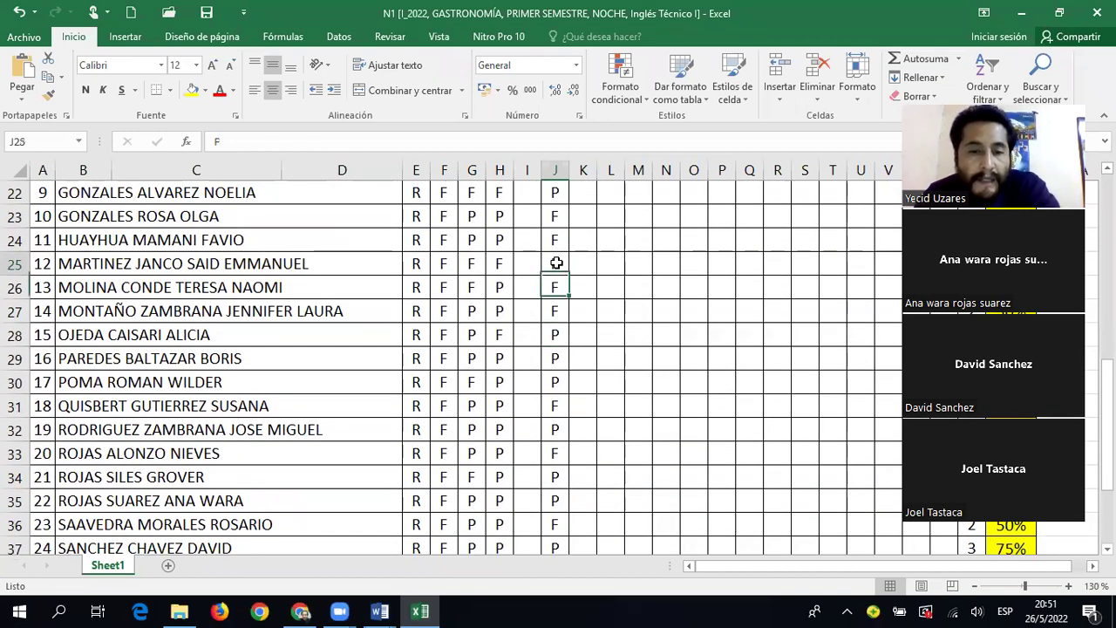
{"action": "scroll", "coordinate": [550, 254], "scroll_direction": "up", "scroll_amount": 3}
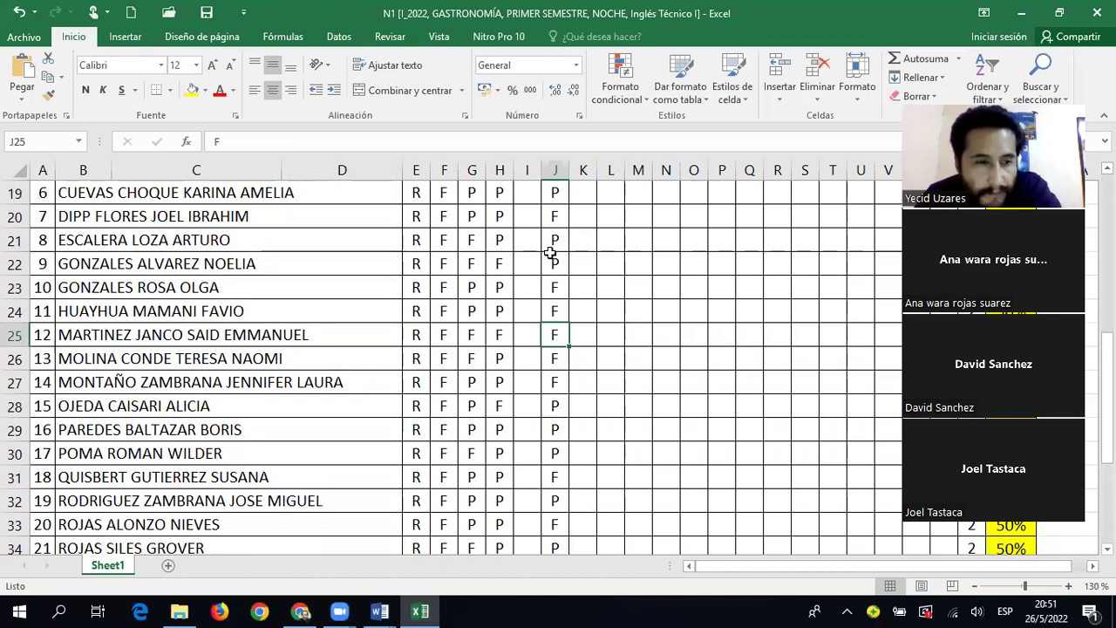
{"action": "scroll", "coordinate": [550, 252], "scroll_direction": "up", "scroll_amount": 3}
{"action": "scroll", "coordinate": [532, 373], "scroll_direction": "down", "scroll_amount": 1}
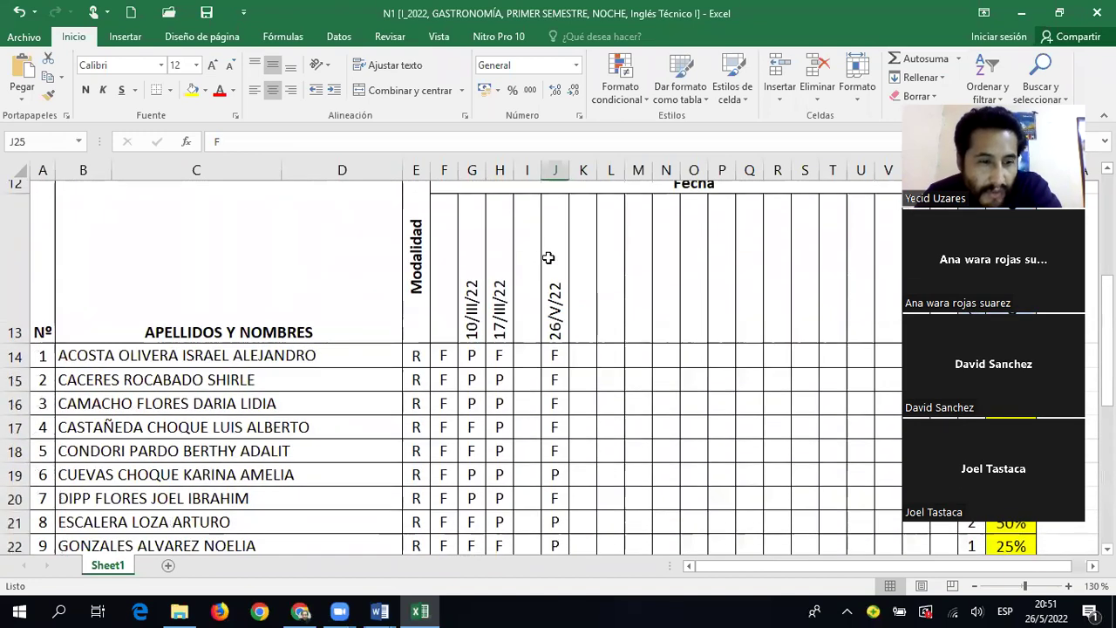
Change the 26/V/22 attendance of students 1, 2 and 3 to P in J14:J16.
{"action": "left_click", "coordinate": [555, 367]}
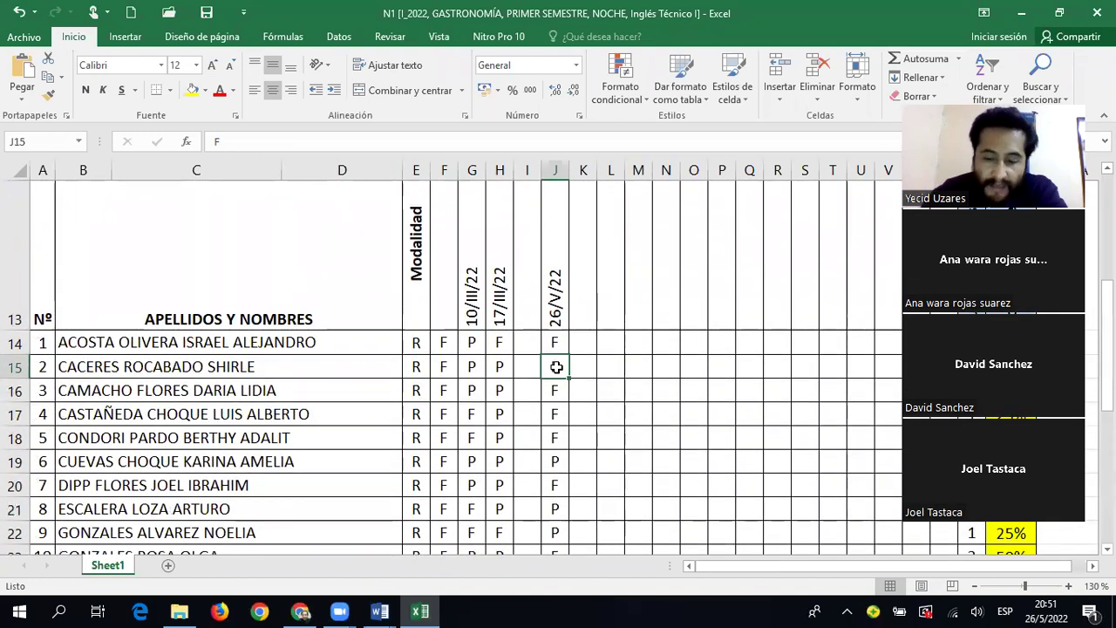
{"action": "key", "text": "Return"}
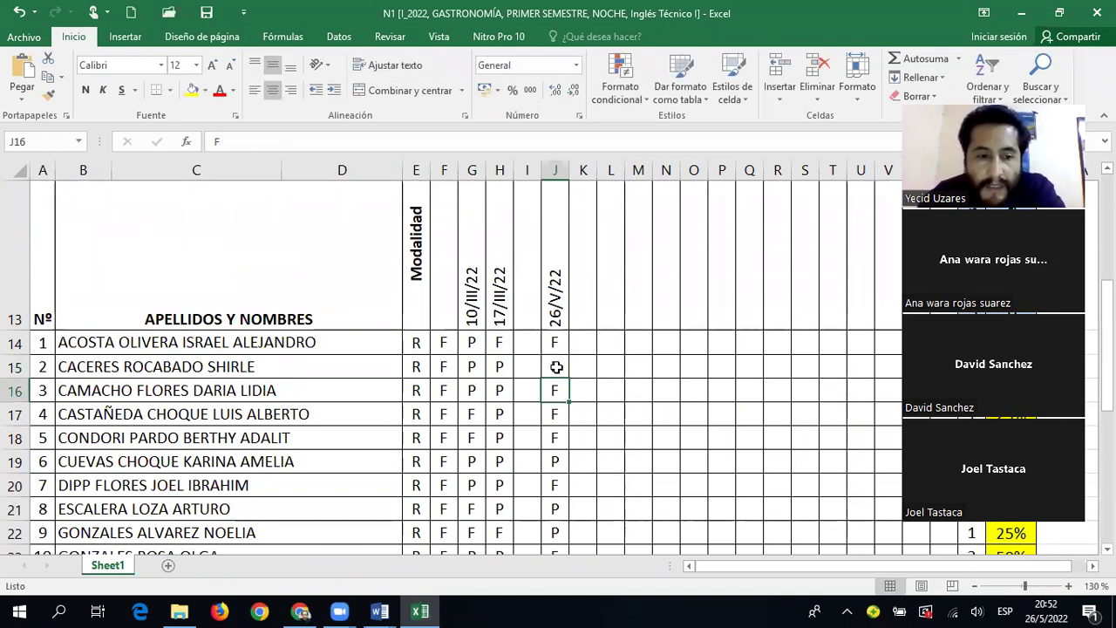
{"action": "left_click", "coordinate": [555, 367]}
{"action": "type", "text": "P"}
{"action": "key", "text": "Return"}
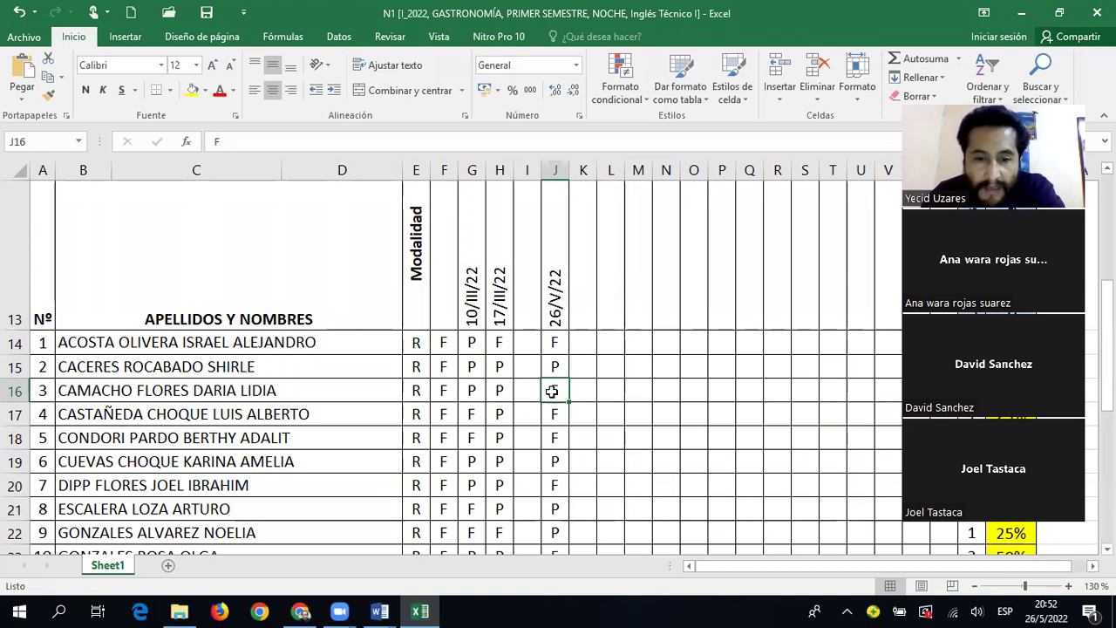
{"action": "type", "text": "P"}
{"action": "key", "text": "Return"}
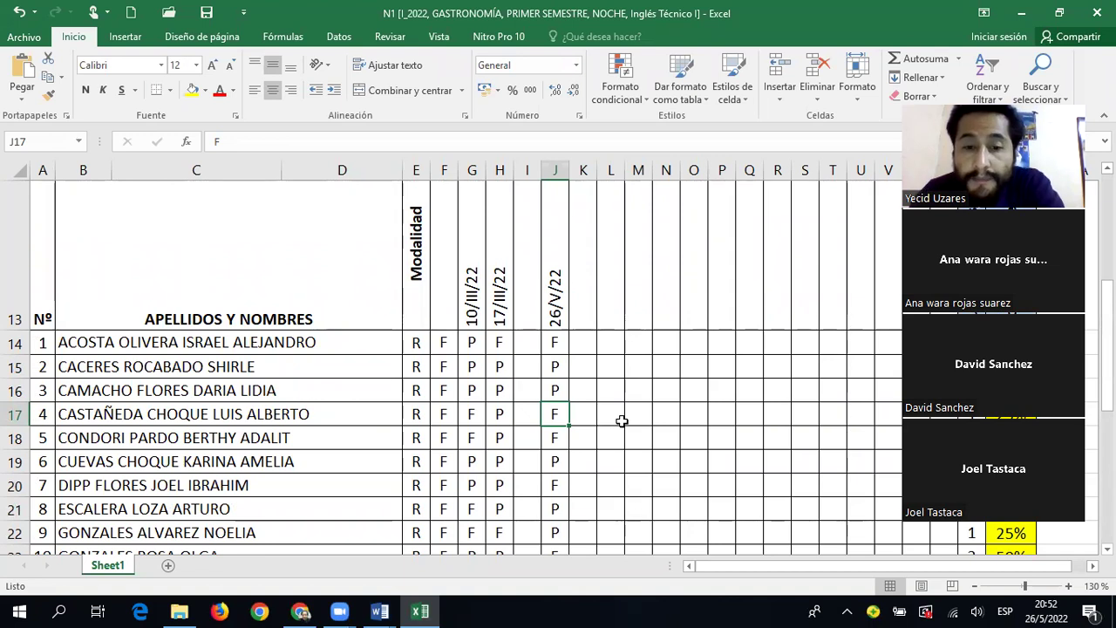
{"action": "left_click", "coordinate": [552, 343]}
{"action": "type", "text": "P"}
{"action": "key", "text": "Return"}
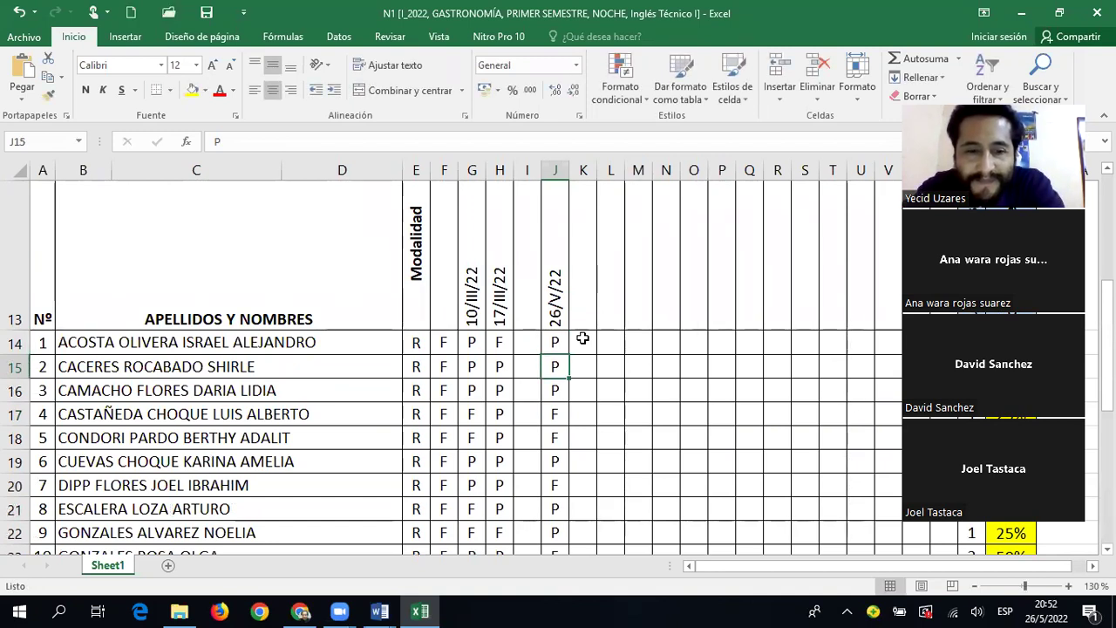
Change the 26/V/22 attendance of student 13 to P in J26.
{"action": "scroll", "coordinate": [504, 373], "scroll_direction": "down", "scroll_amount": 1}
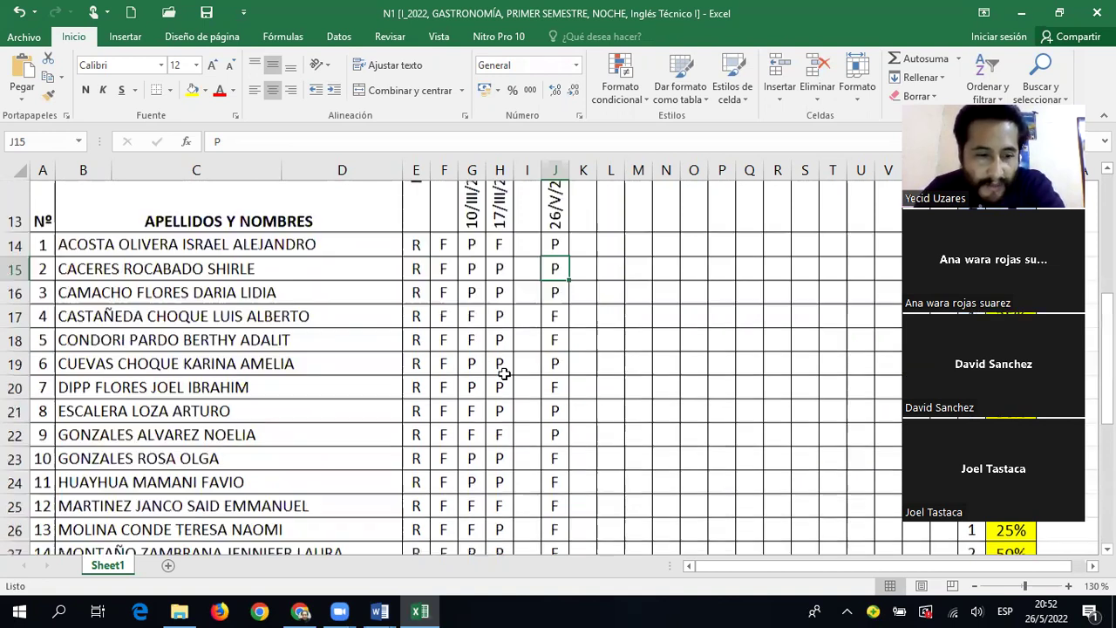
{"action": "scroll", "coordinate": [504, 373], "scroll_direction": "down", "scroll_amount": 2}
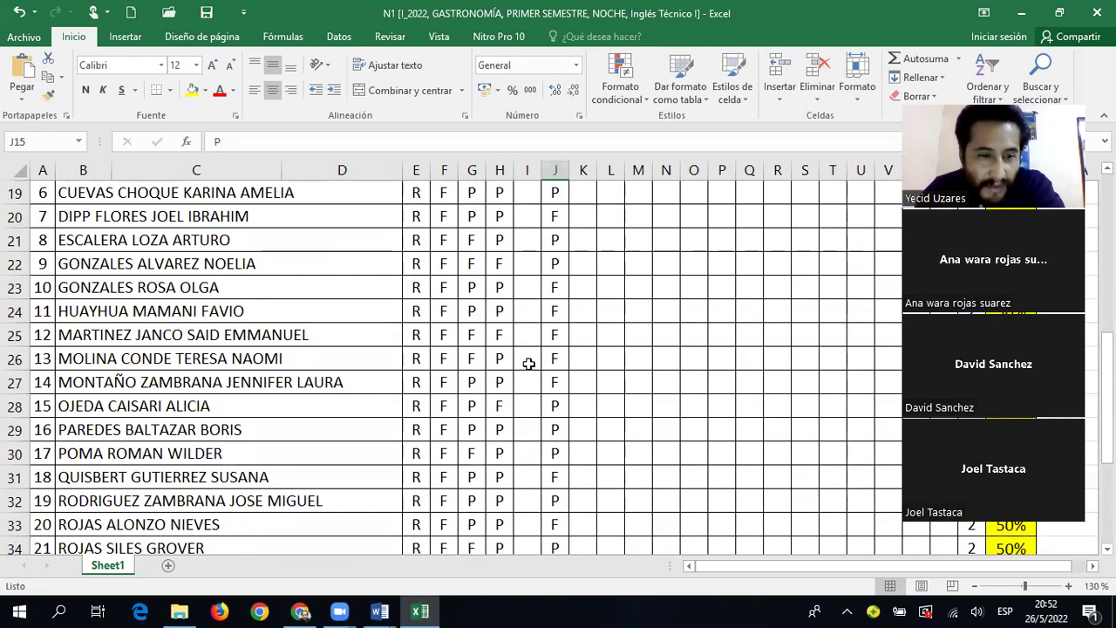
{"action": "left_click", "coordinate": [558, 362]}
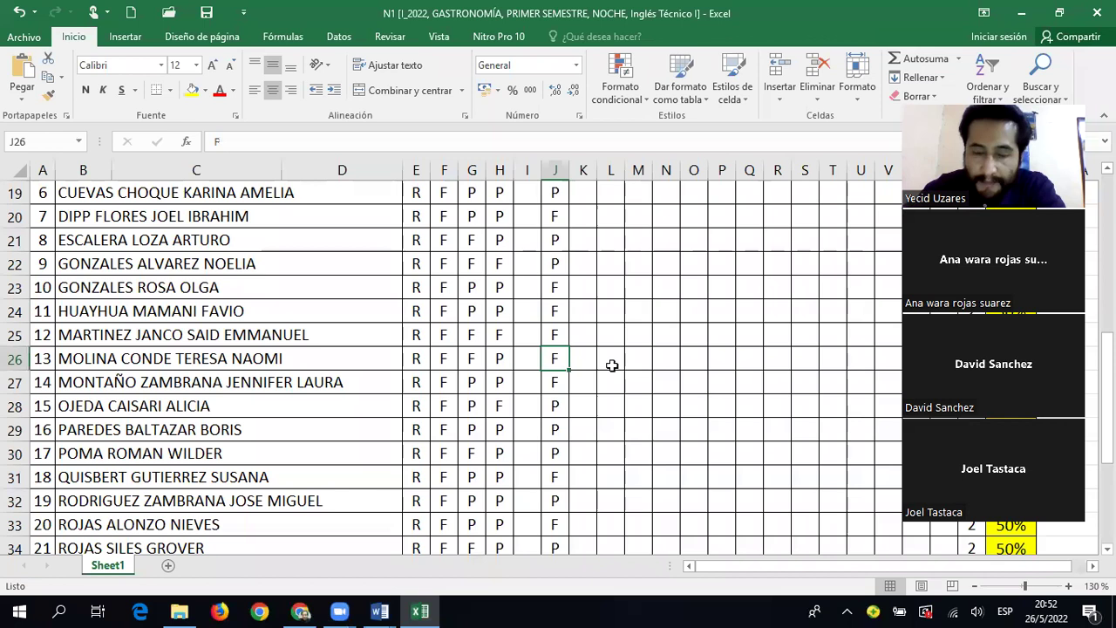
{"action": "type", "text": "P"}
{"action": "key", "text": "Return"}
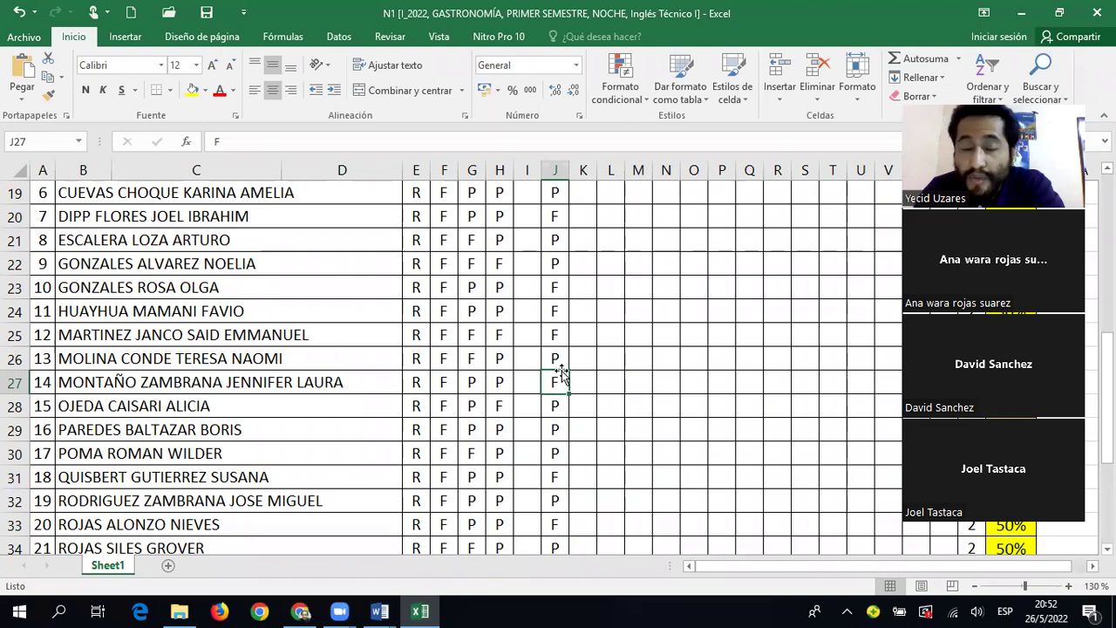
Recheck the corrected 26/V/22 attendance column from the first student down to student 28.
{"action": "scroll", "coordinate": [558, 371], "scroll_direction": "up", "scroll_amount": 4}
{"action": "scroll", "coordinate": [555, 368], "scroll_direction": "down", "scroll_amount": 1}
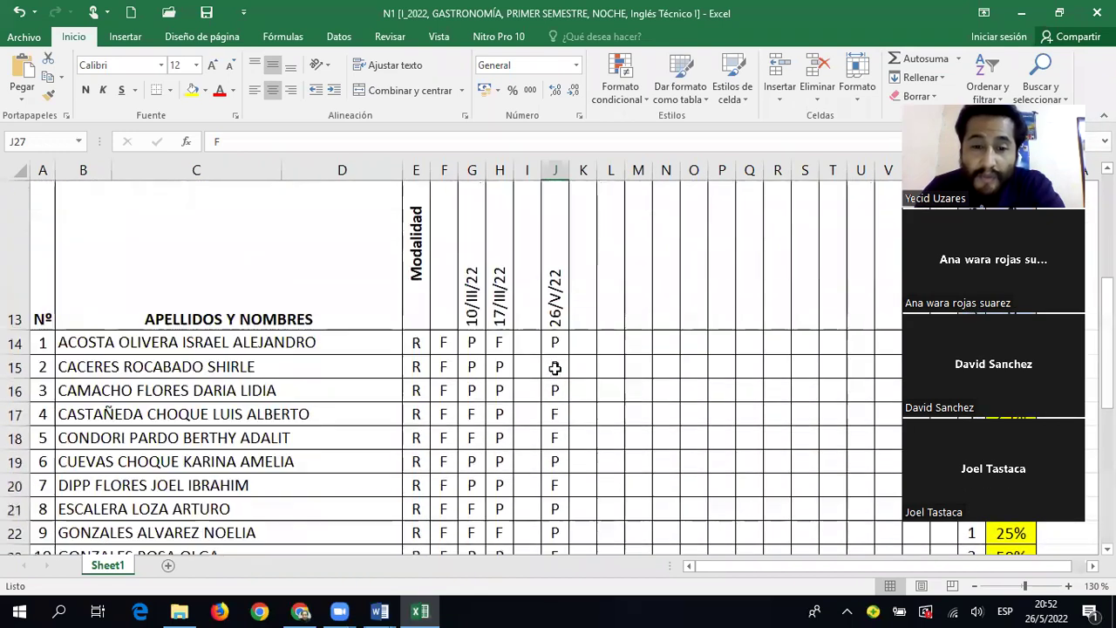
{"action": "scroll", "coordinate": [541, 349], "scroll_direction": "down", "scroll_amount": 2}
{"action": "scroll", "coordinate": [523, 336], "scroll_direction": "up", "scroll_amount": 2}
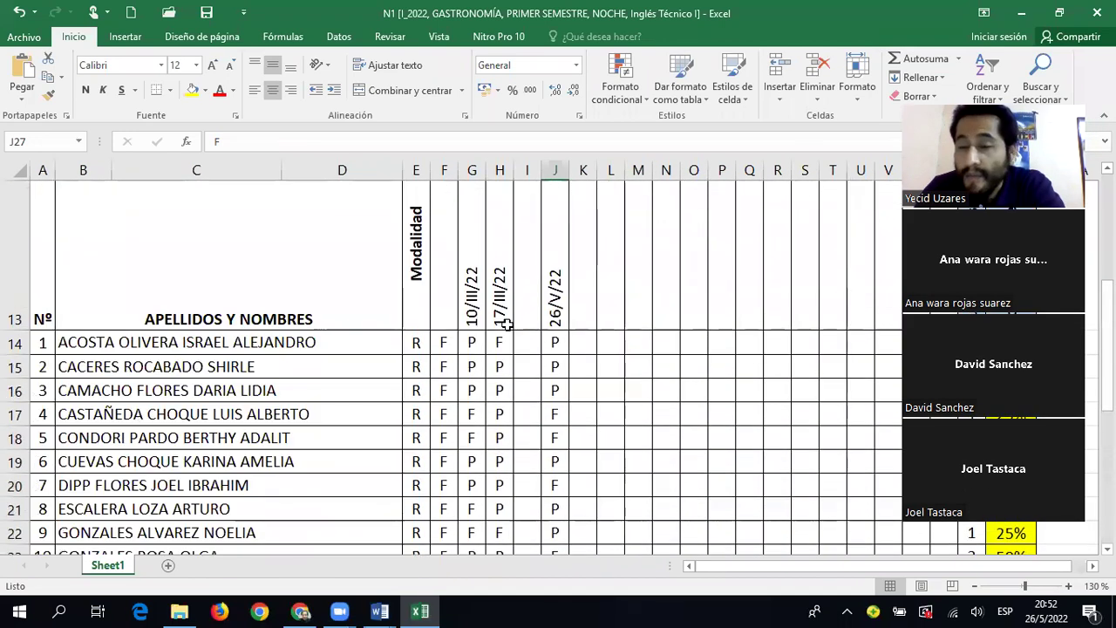
{"action": "scroll", "coordinate": [568, 340], "scroll_direction": "down", "scroll_amount": 2}
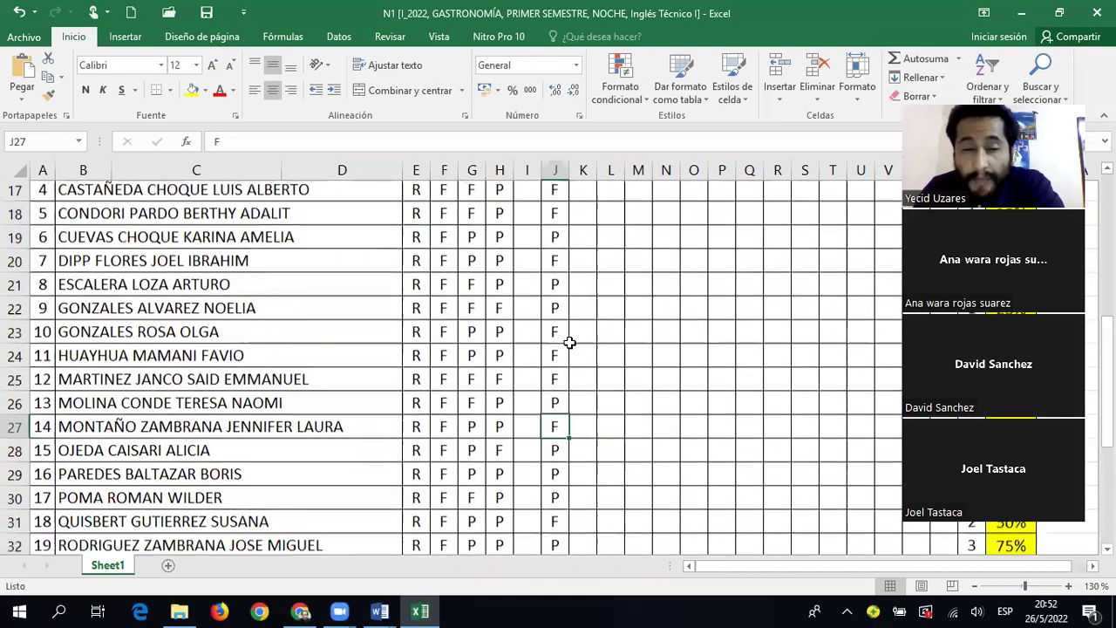
{"action": "scroll", "coordinate": [569, 343], "scroll_direction": "down", "scroll_amount": 1}
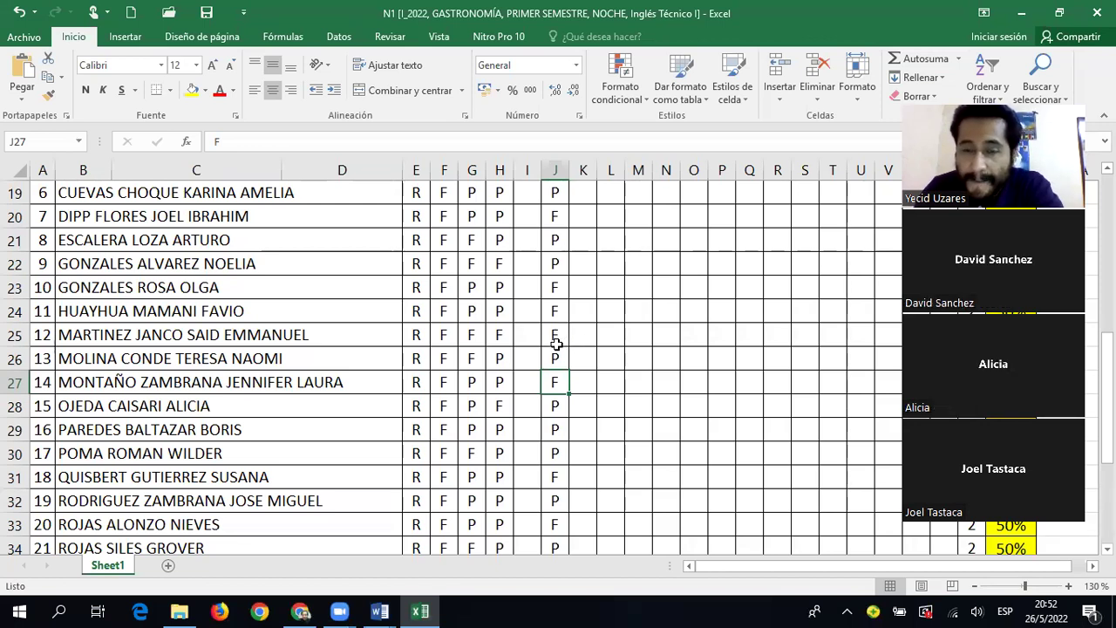
{"action": "left_click", "coordinate": [557, 357]}
{"action": "left_click", "coordinate": [571, 389]}
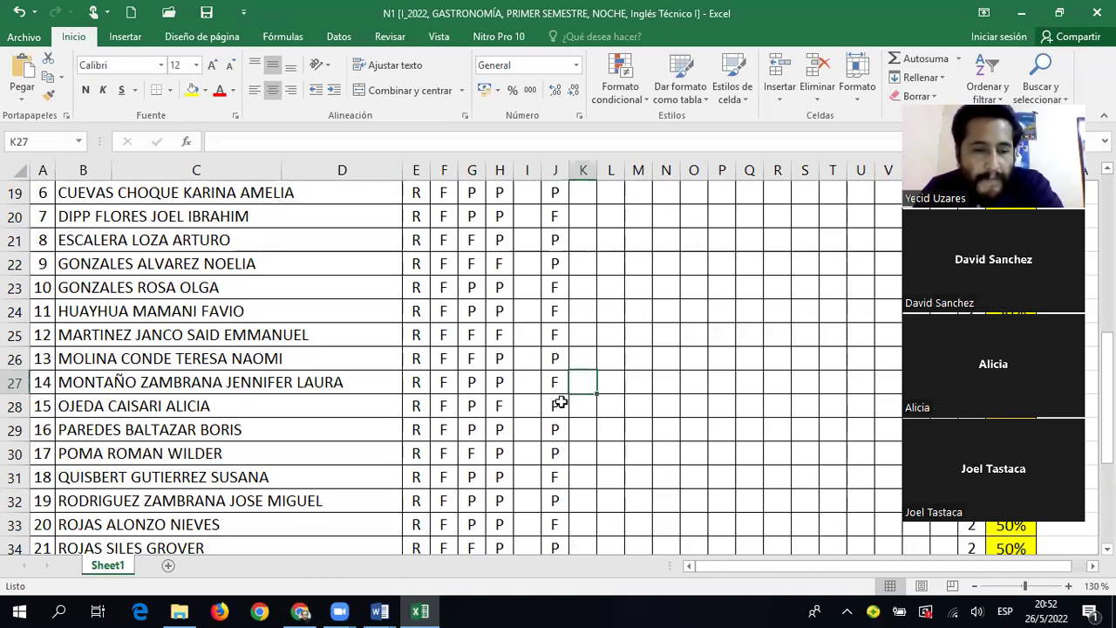
{"action": "scroll", "coordinate": [554, 380], "scroll_direction": "down", "scroll_amount": 3}
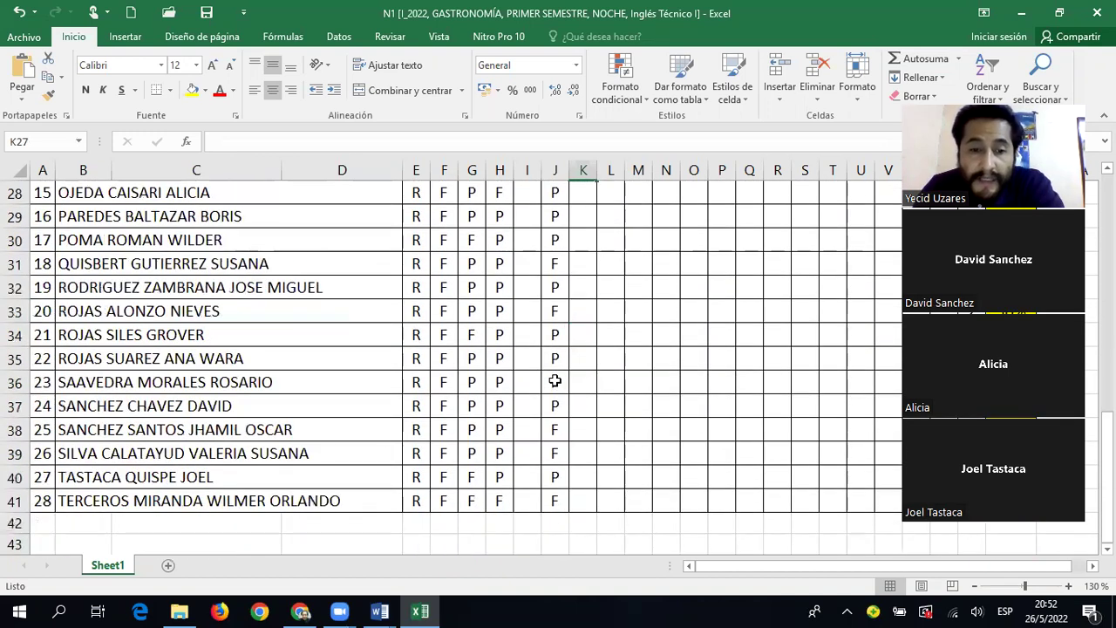
Return to the beginning of the class list and save the attendance workbook.
{"action": "scroll", "coordinate": [554, 381], "scroll_direction": "up", "scroll_amount": 1}
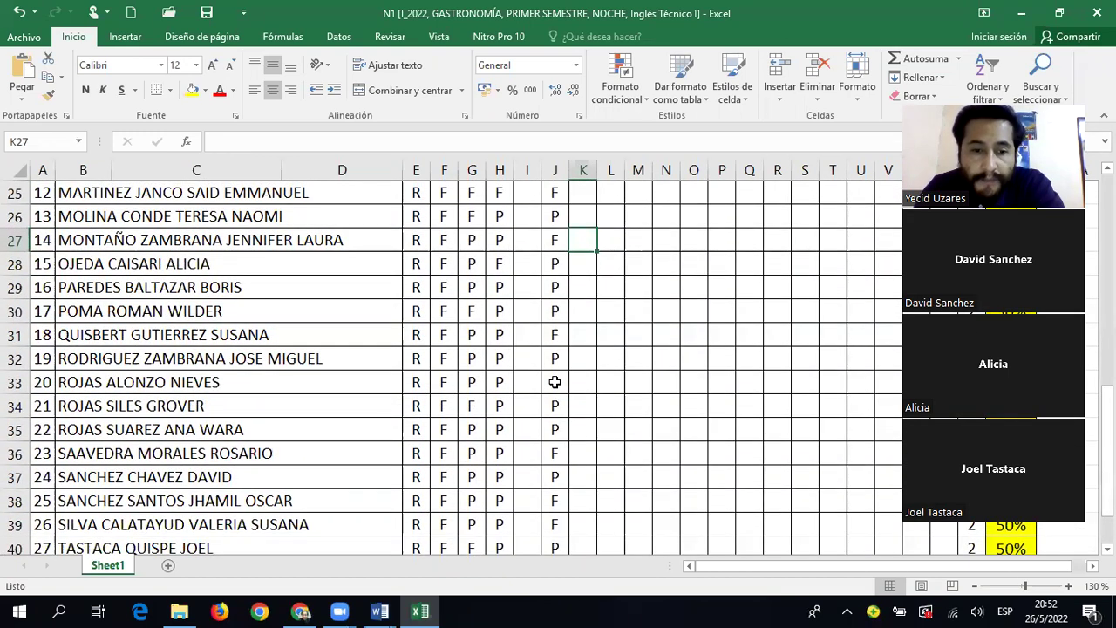
{"action": "scroll", "coordinate": [555, 381], "scroll_direction": "up", "scroll_amount": 4}
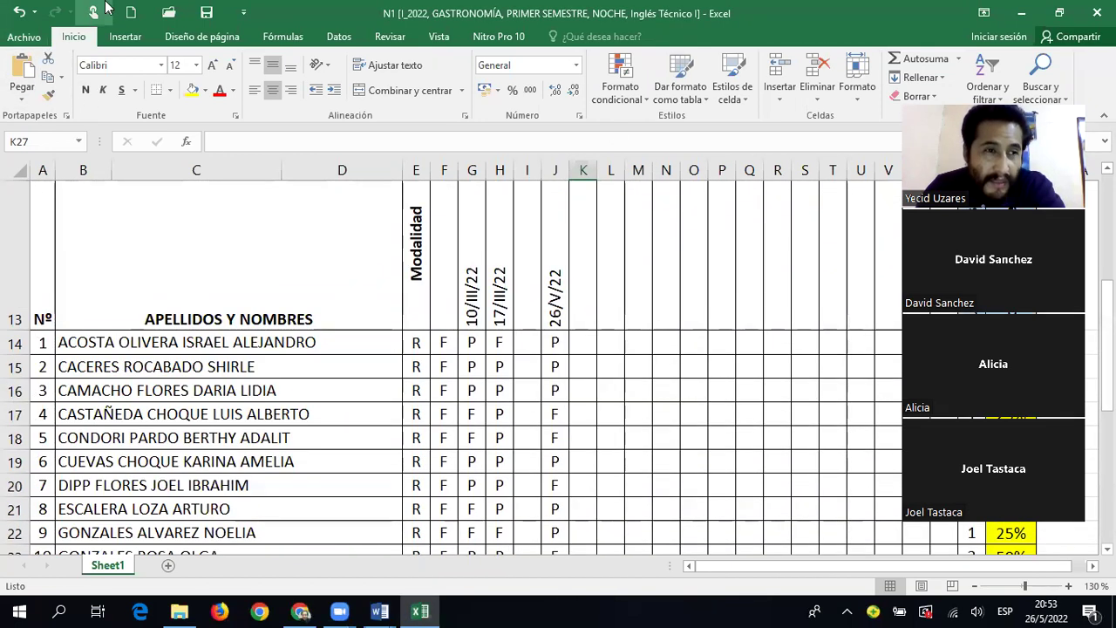
{"action": "left_click", "coordinate": [205, 11]}
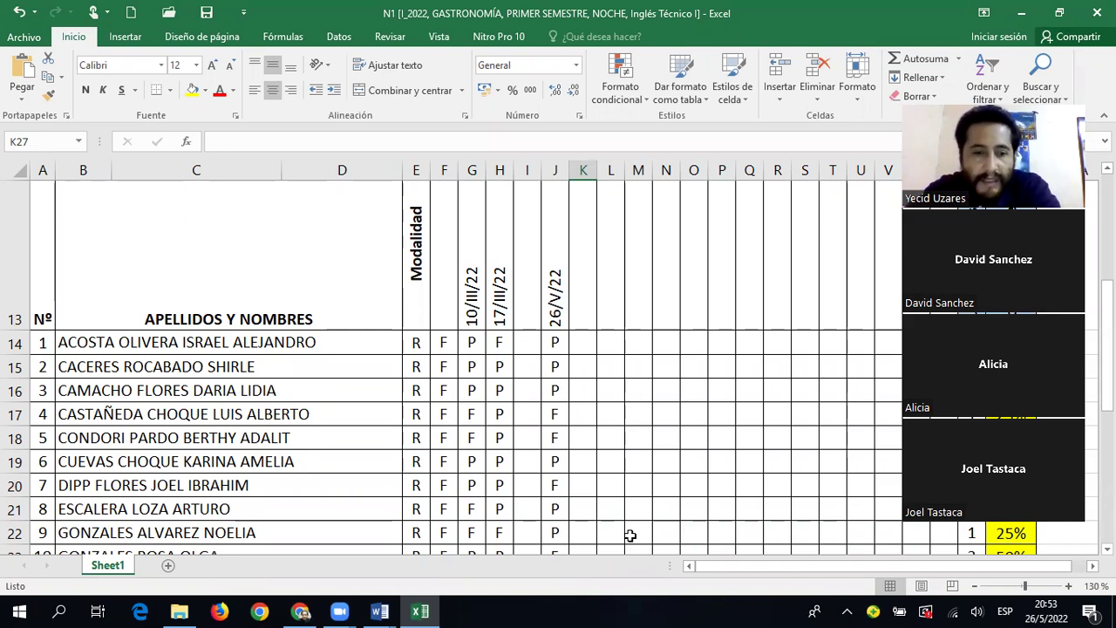
Change the 26/V/22 attendance of student 11 to P in J24.
{"action": "left_click", "coordinate": [558, 416]}
{"action": "scroll", "coordinate": [558, 415], "scroll_direction": "down", "scroll_amount": 2}
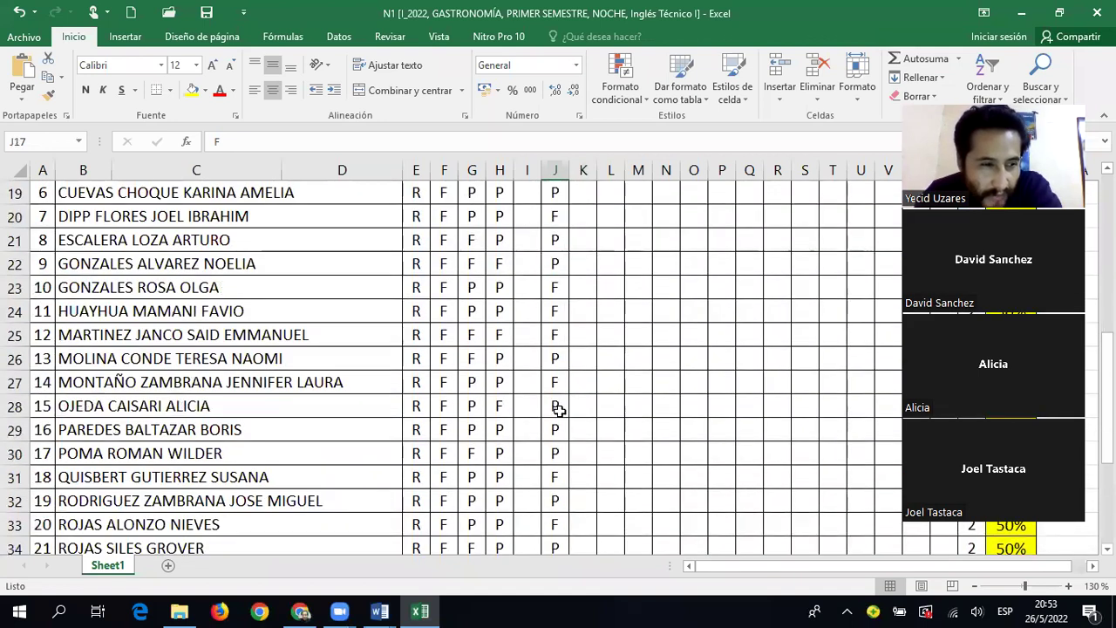
{"action": "left_click", "coordinate": [559, 312]}
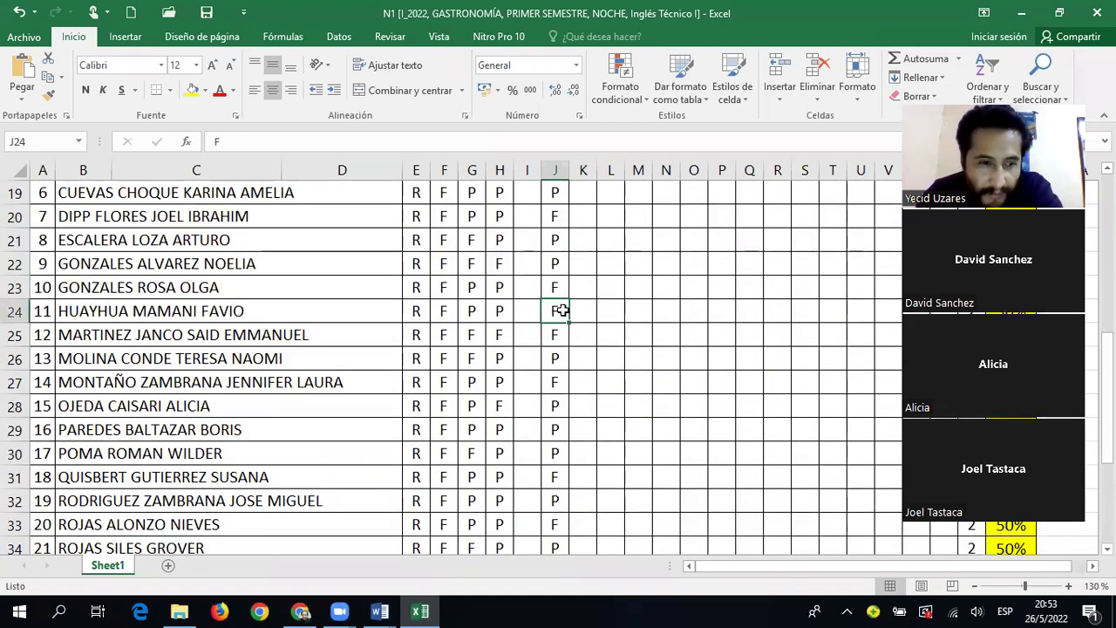
{"action": "type", "text": "P"}
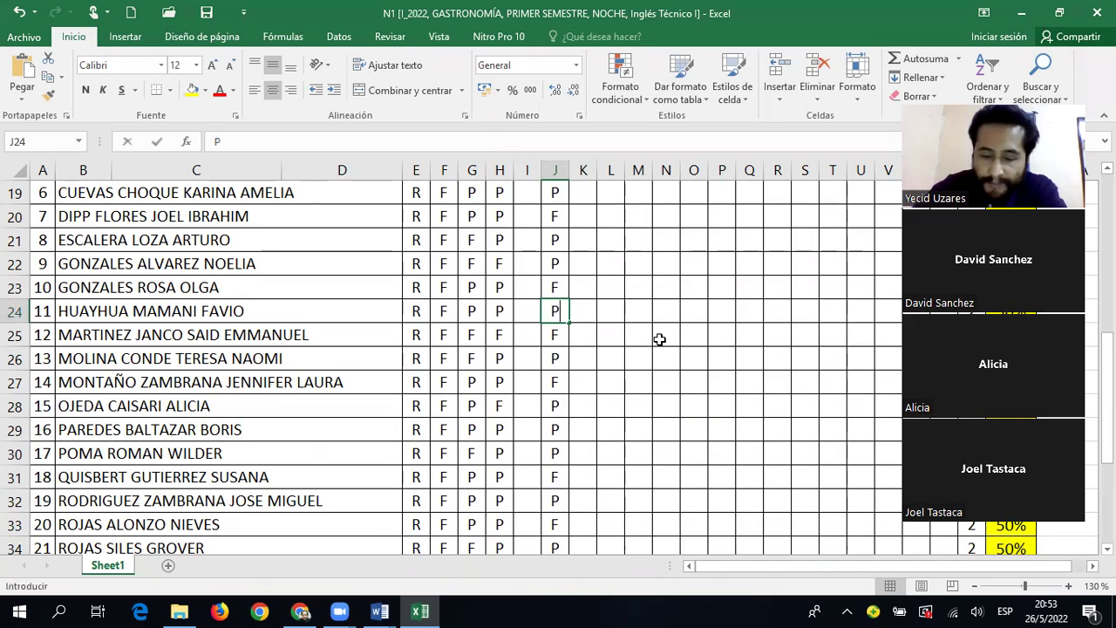
{"action": "key", "text": "Return"}
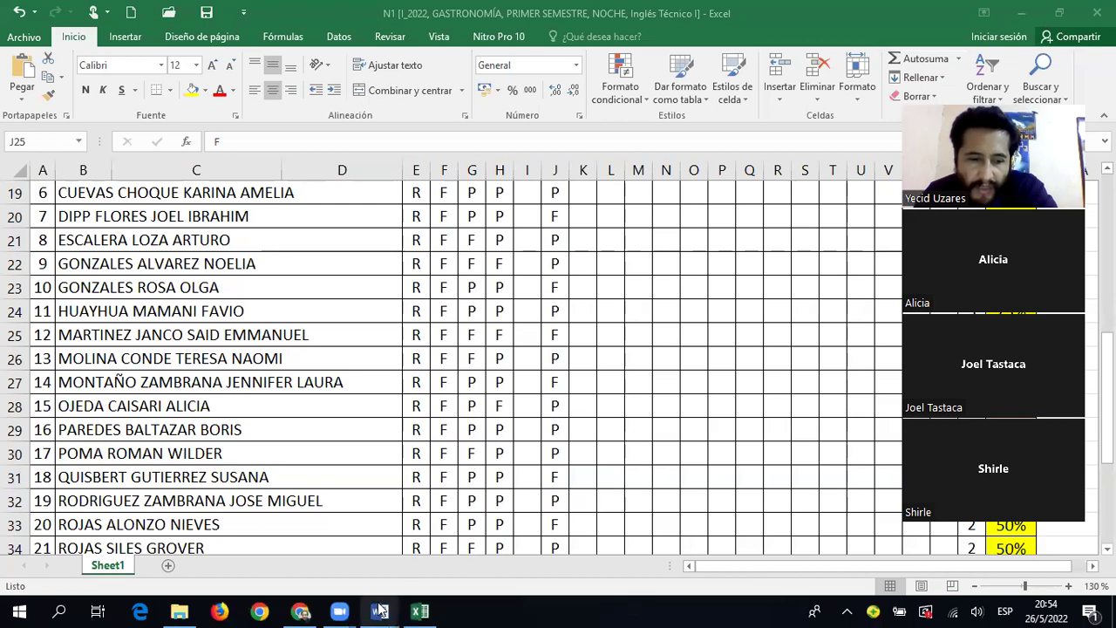
Switch to the Verb To make document in Word and enlarge its view to 170%.
{"action": "mouse_move", "coordinate": [380, 608]}
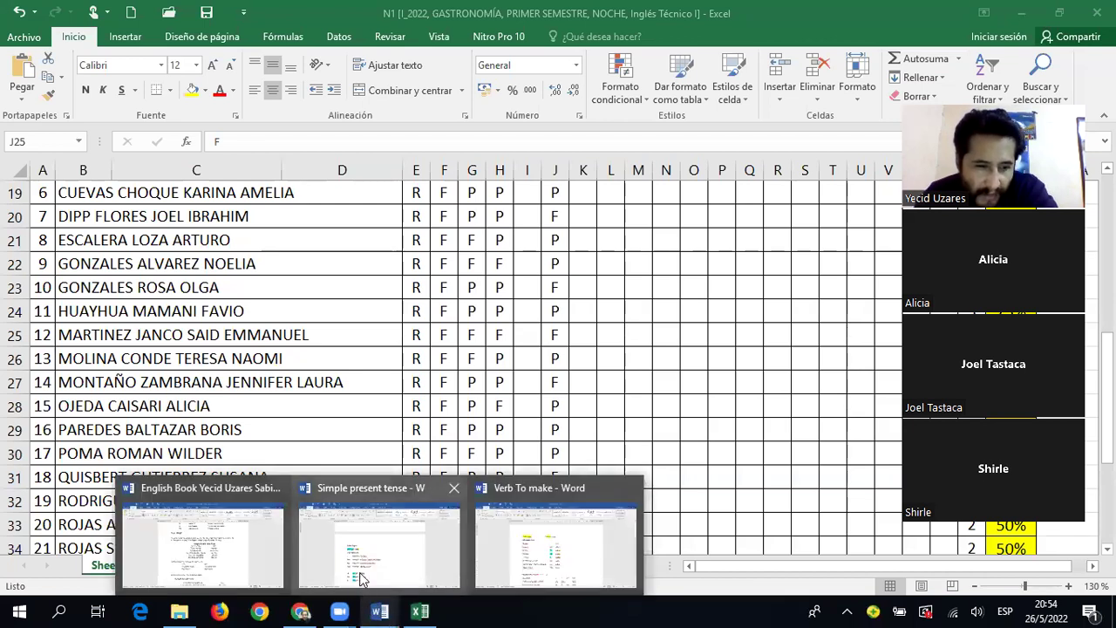
{"action": "left_click", "coordinate": [555, 545]}
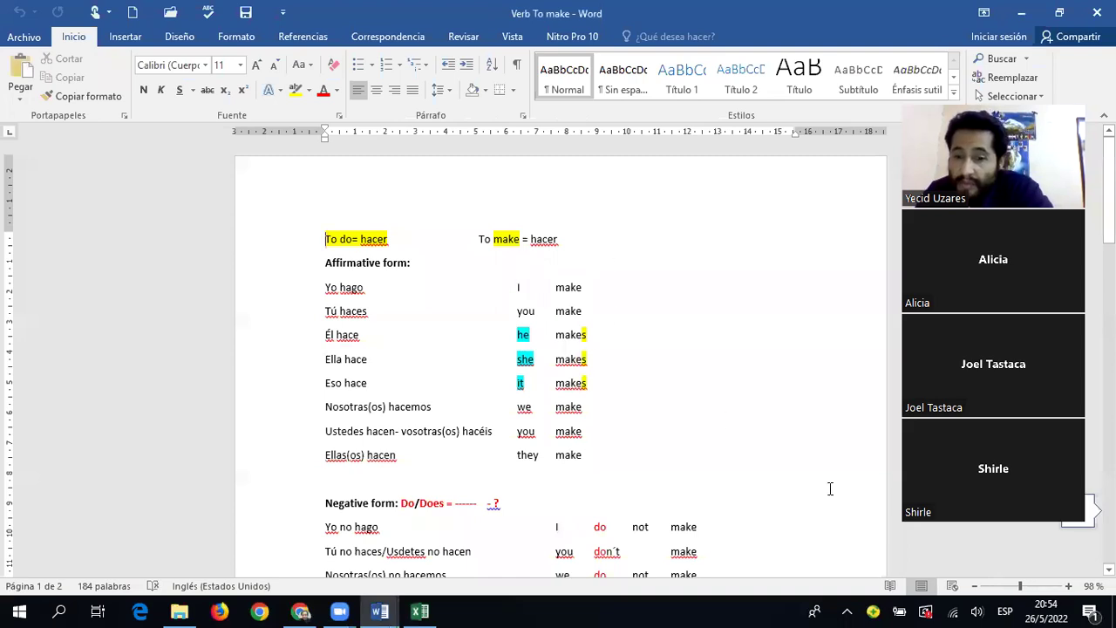
{"action": "left_click", "coordinate": [1068, 586]}
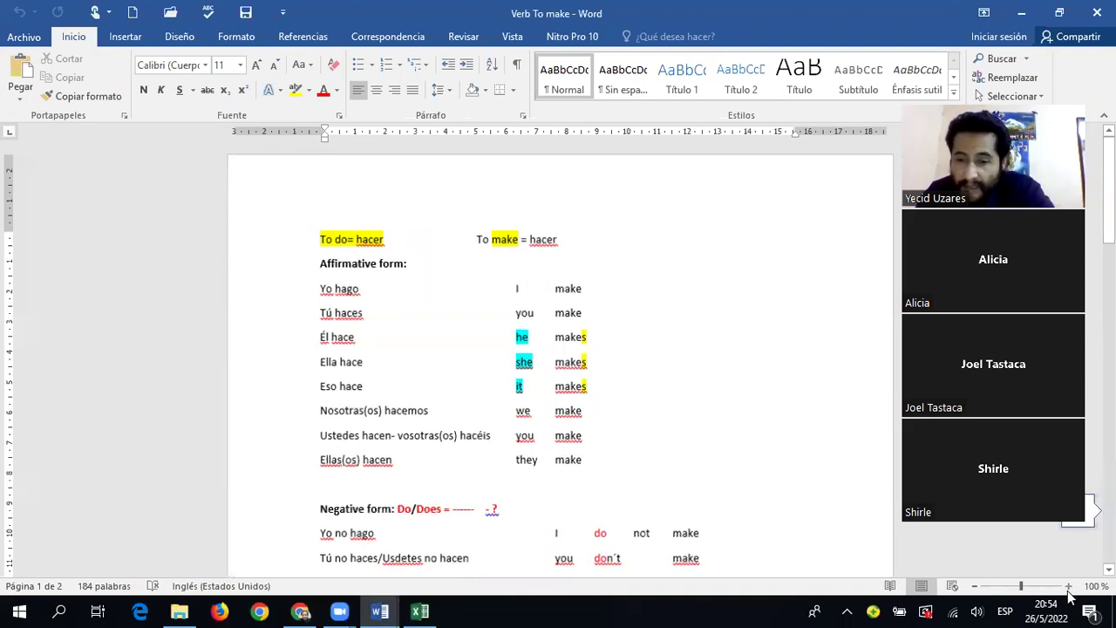
{"action": "left_click", "coordinate": [1069, 586]}
{"action": "left_click", "coordinate": [1068, 587]}
{"action": "left_click", "coordinate": [1068, 586]}
{"action": "left_click", "coordinate": [1069, 586]}
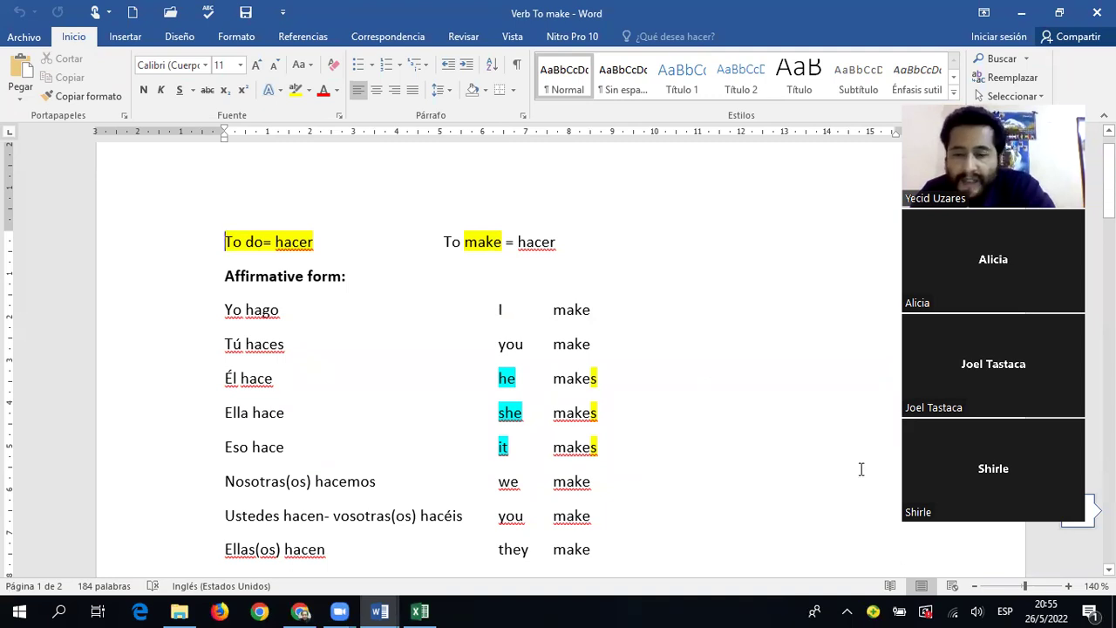
{"action": "left_click", "coordinate": [1070, 586]}
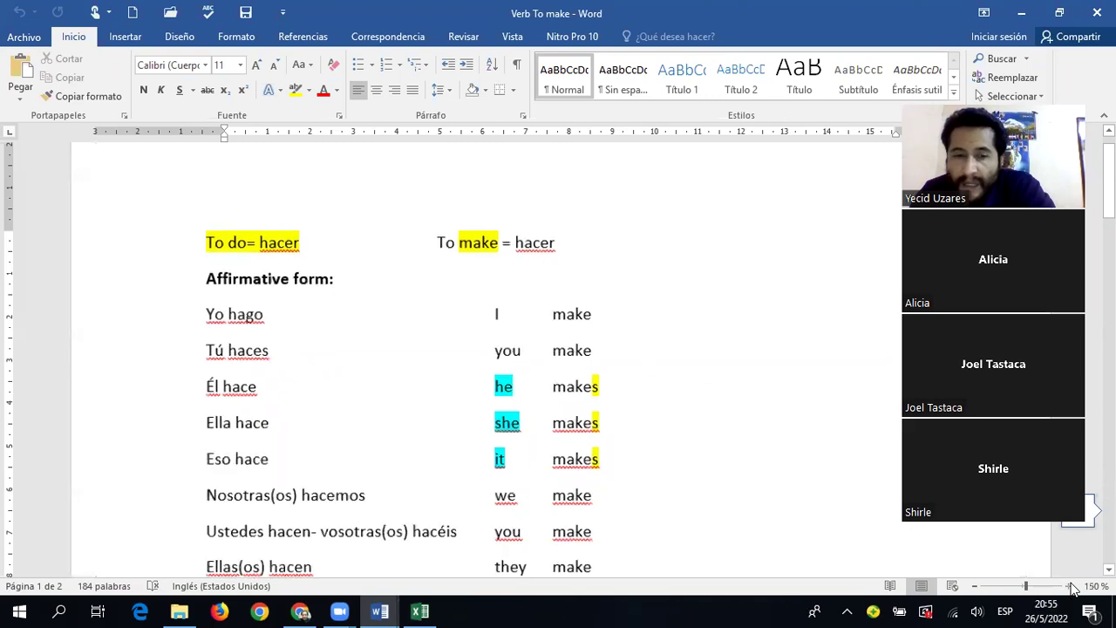
{"action": "left_click", "coordinate": [1070, 586]}
{"action": "left_click", "coordinate": [1070, 586]}
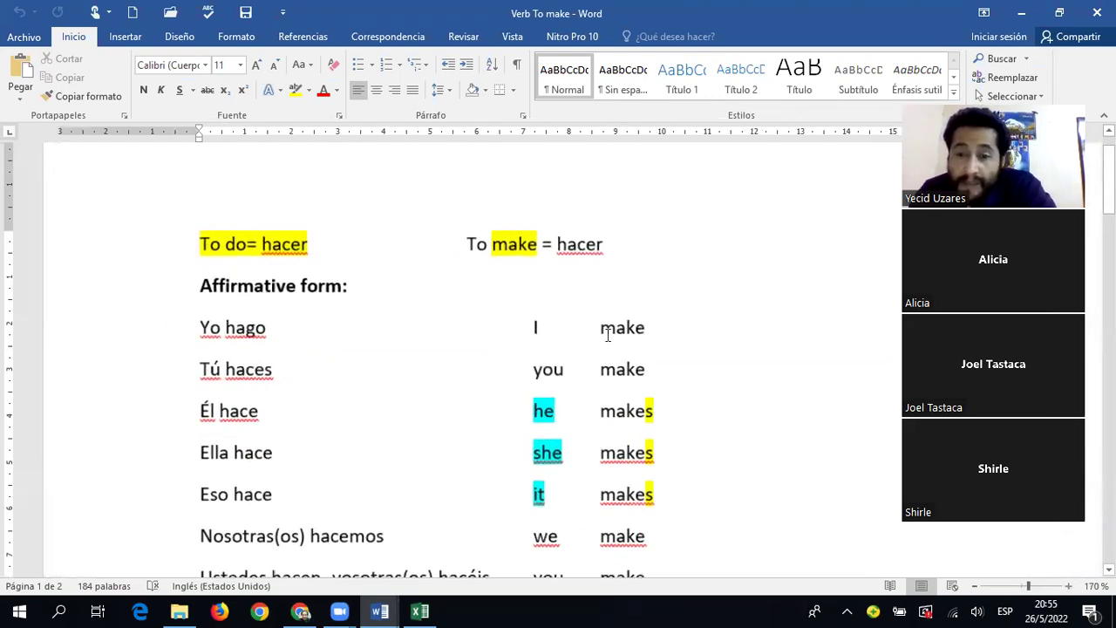
Go through the affirmative form of the verb to make, comparing the Spanish phrases with the English conjugation for each pronoun.
{"action": "left_click", "coordinate": [407, 310]}
{"action": "scroll", "coordinate": [405, 311], "scroll_direction": "down", "scroll_amount": 1}
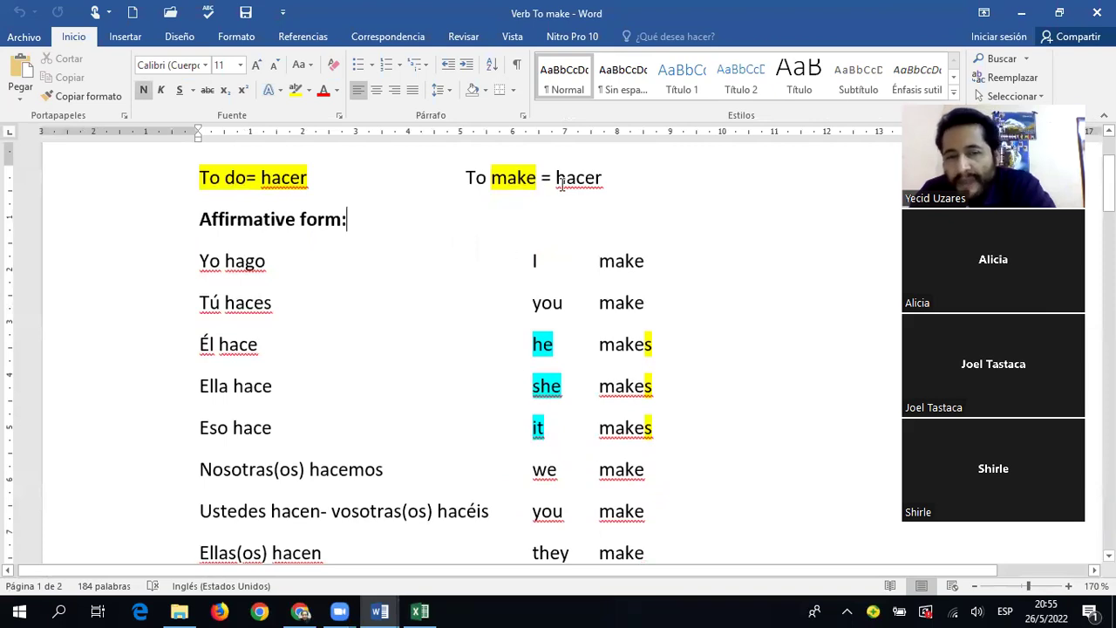
{"action": "scroll", "coordinate": [479, 214], "scroll_direction": "down", "scroll_amount": 1}
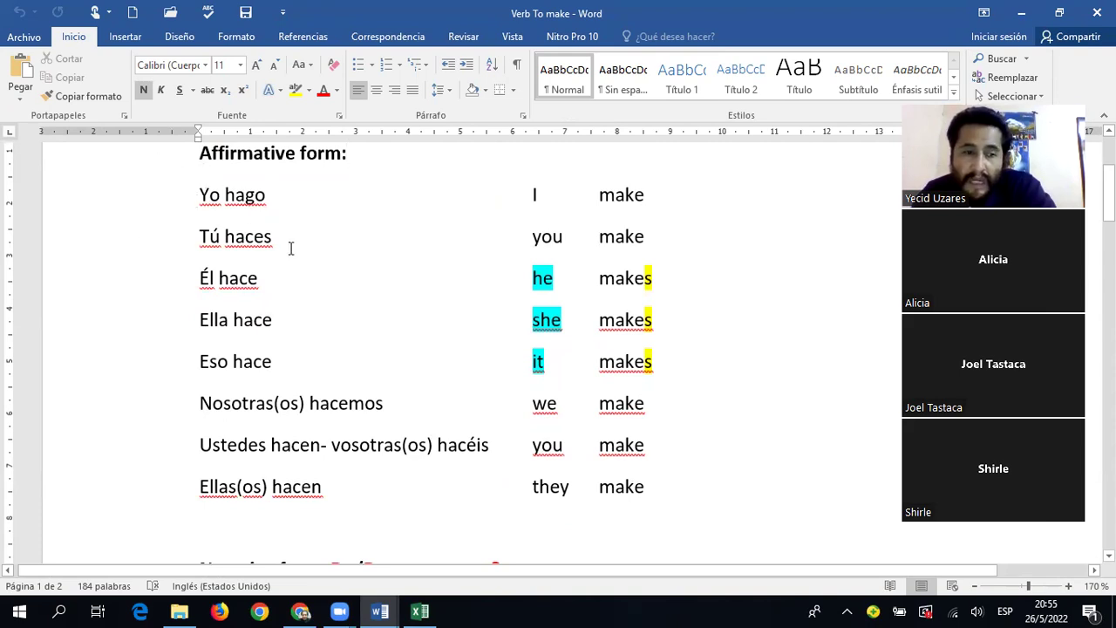
{"action": "scroll", "coordinate": [304, 293], "scroll_direction": "down", "scroll_amount": 1}
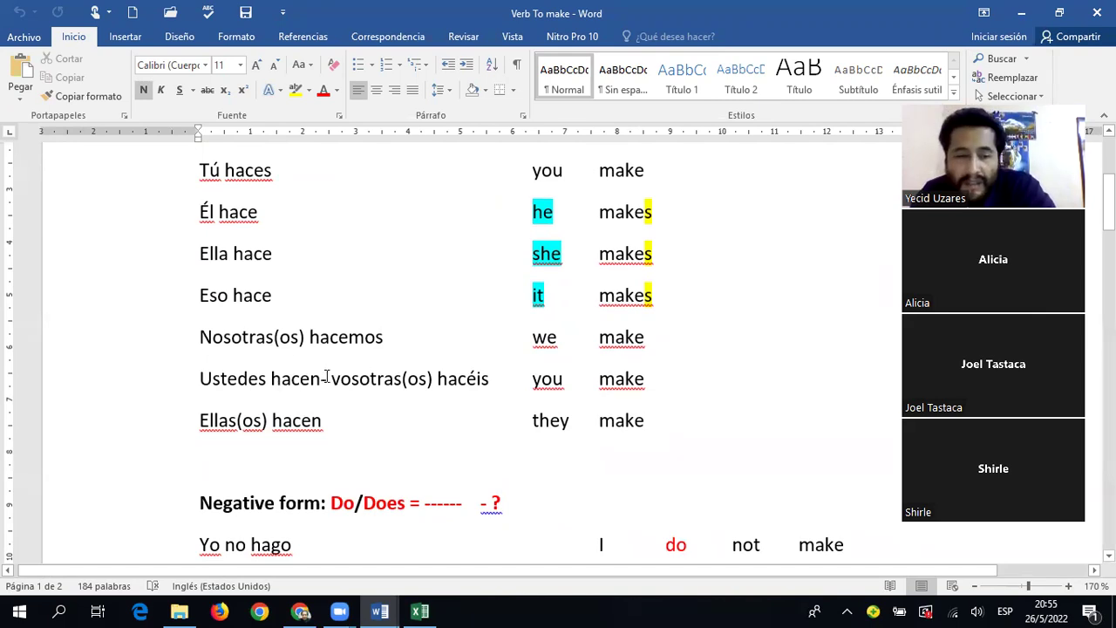
{"action": "left_click", "coordinate": [380, 388]}
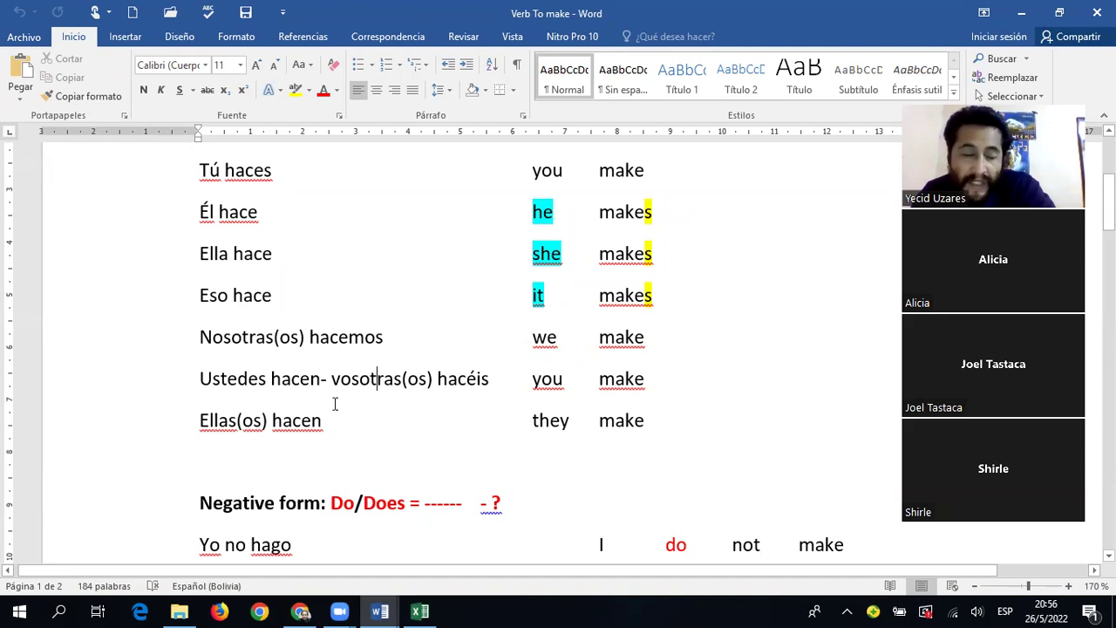
{"action": "scroll", "coordinate": [415, 406], "scroll_direction": "up", "scroll_amount": 2}
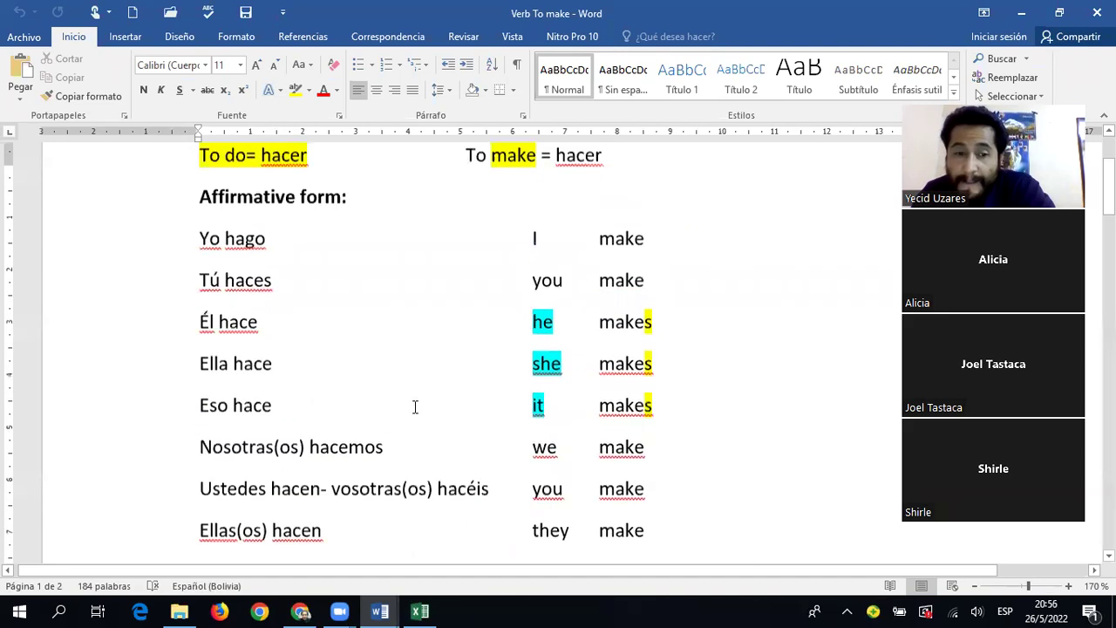
{"action": "scroll", "coordinate": [415, 406], "scroll_direction": "up", "scroll_amount": 1}
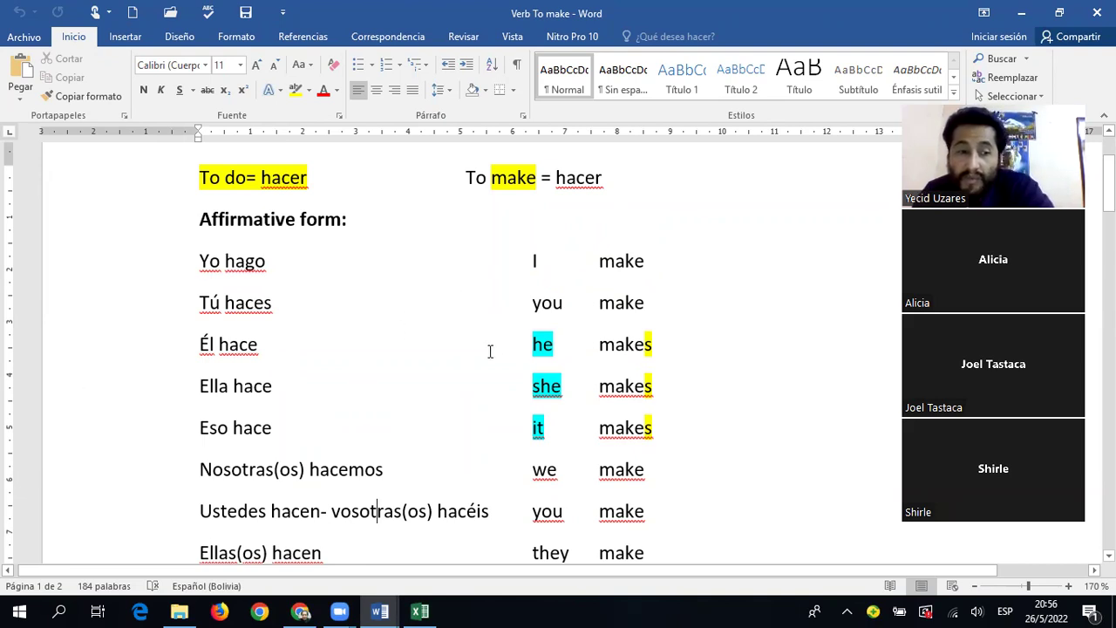
{"action": "scroll", "coordinate": [508, 365], "scroll_direction": "down", "scroll_amount": 2}
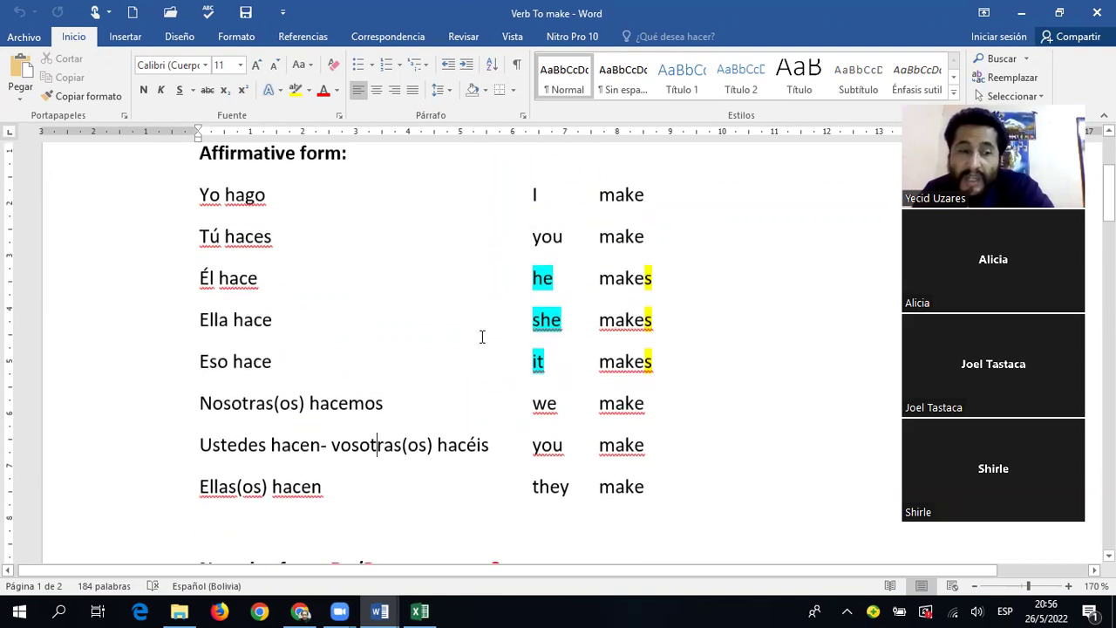